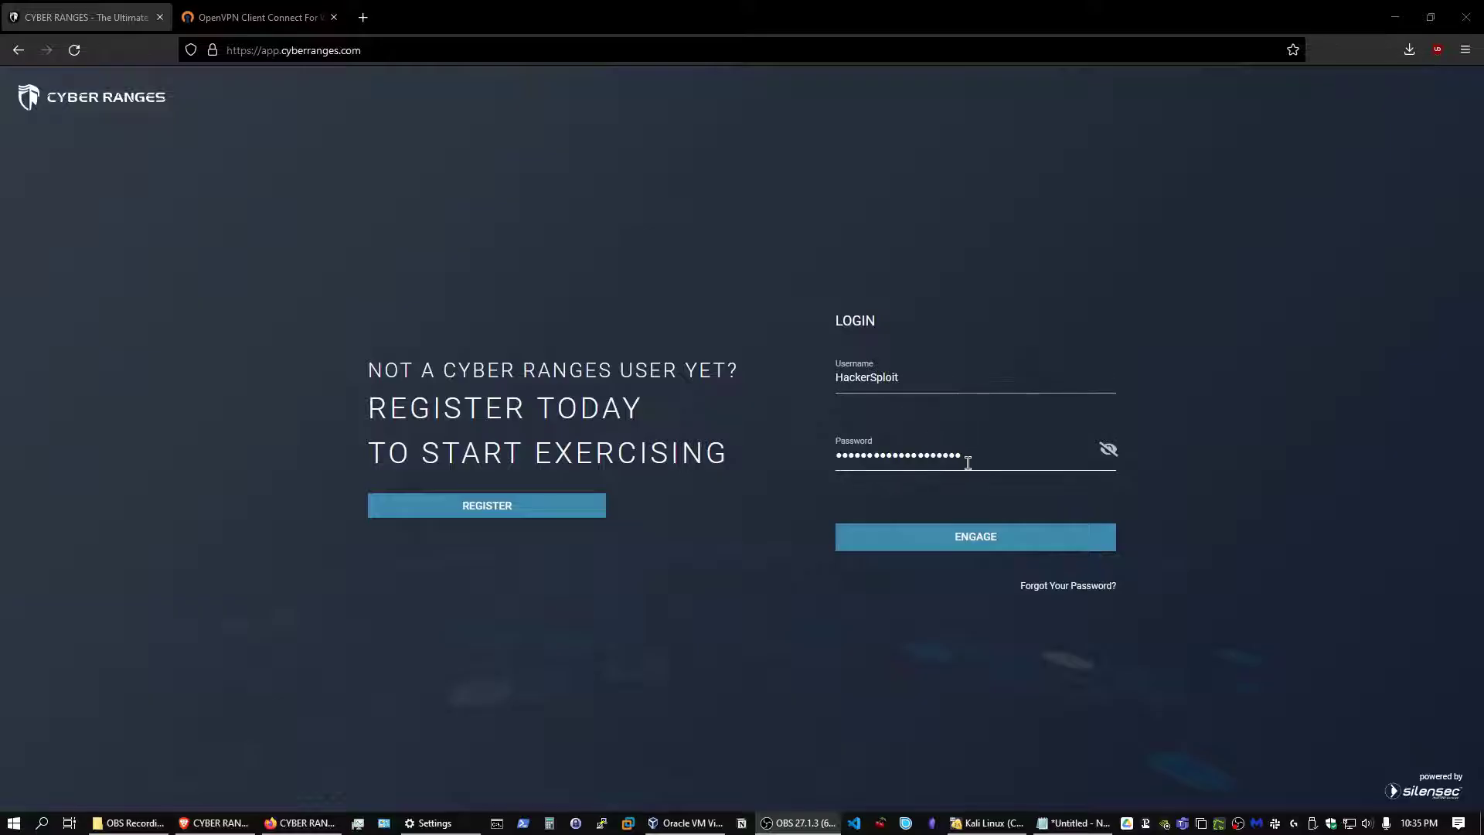
# Step: Submit the username and password to log in to Cyber Ranges
pyautogui.click(983, 548)
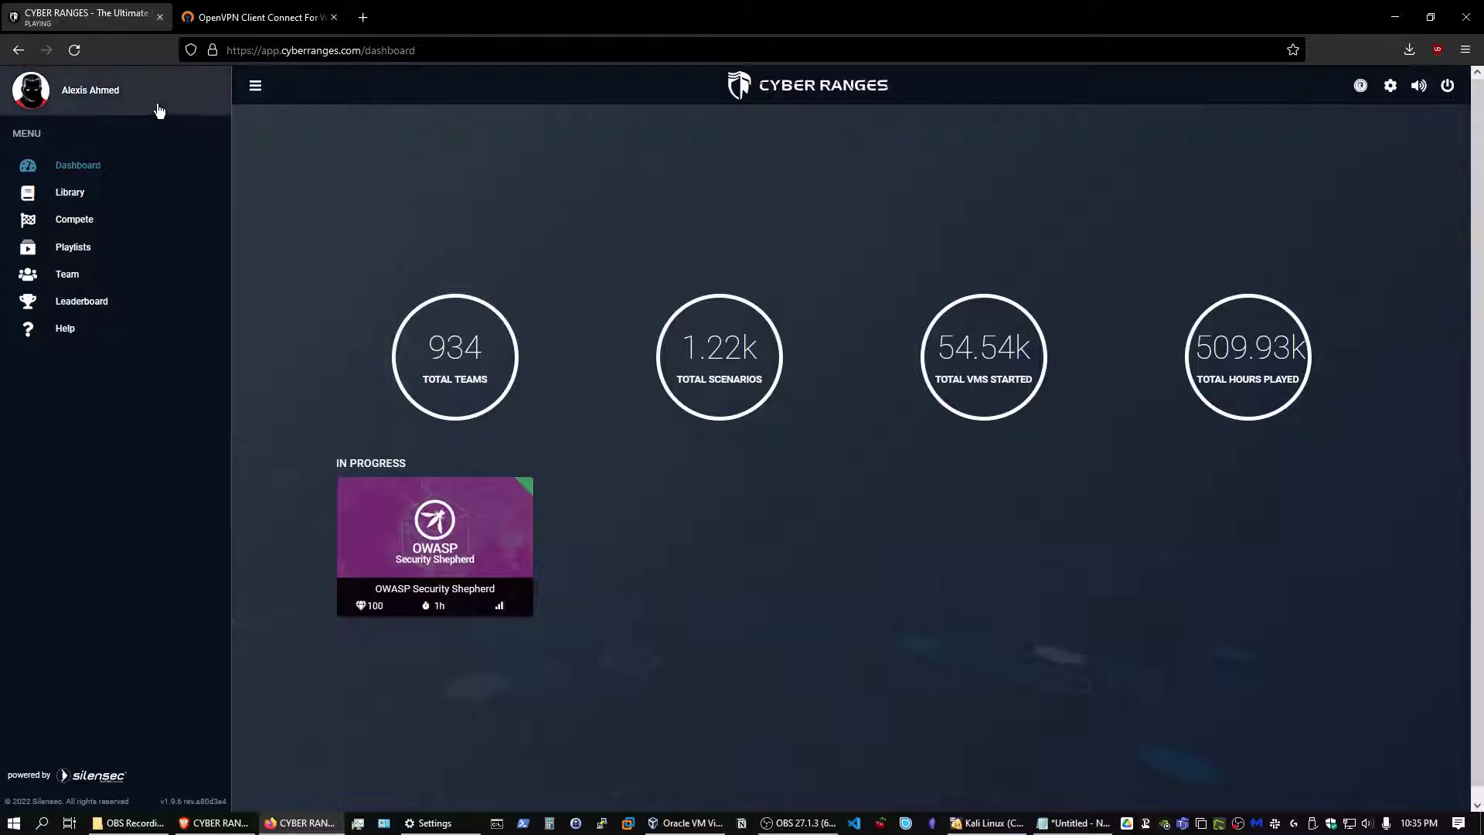
# Step: Open the account profile page at 110% zoom and download the .ovpn VPN certificate
pyautogui.click(124, 100)
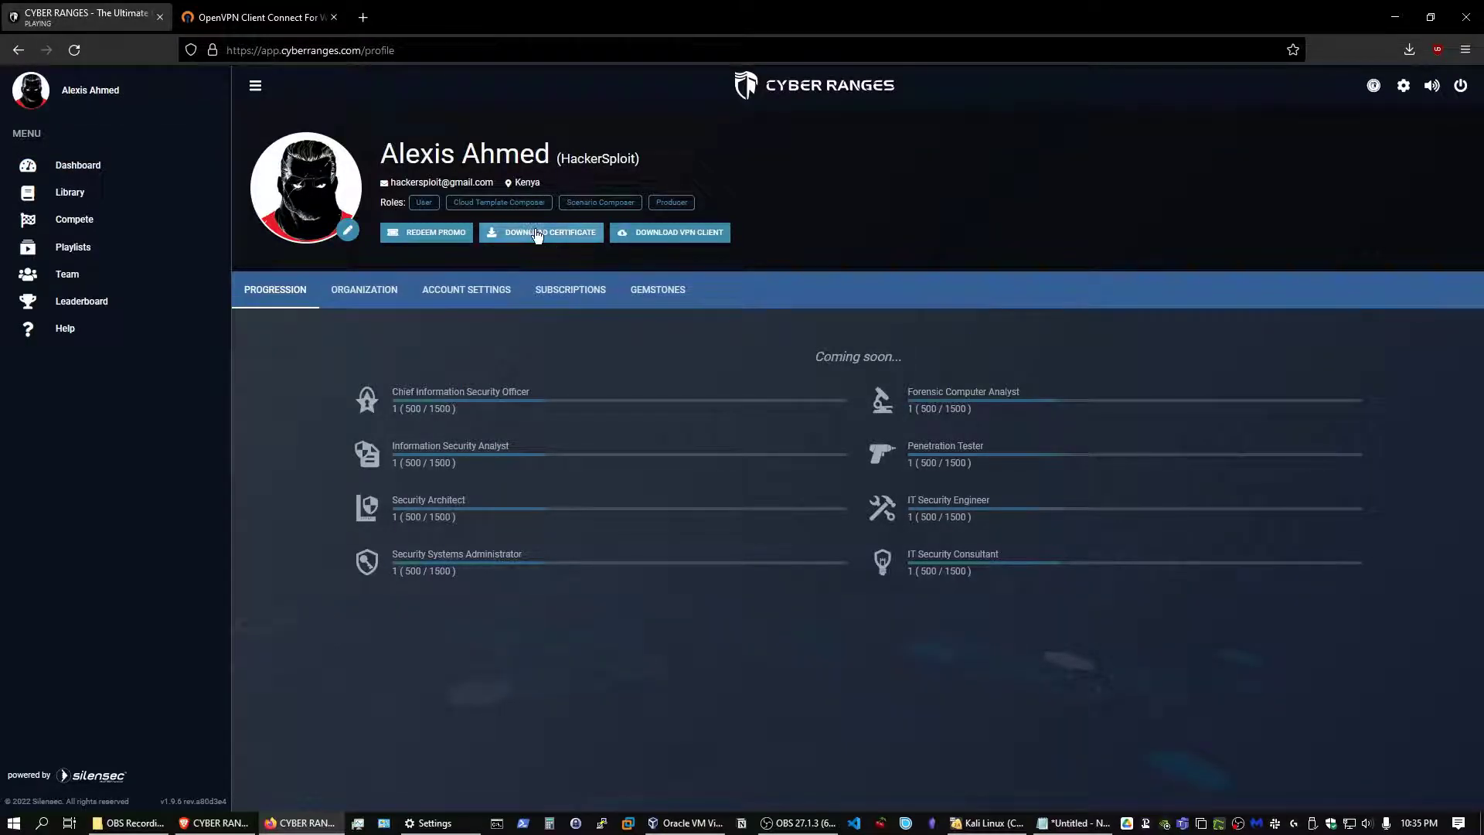
pyautogui.hotkey('ctrl', '+')
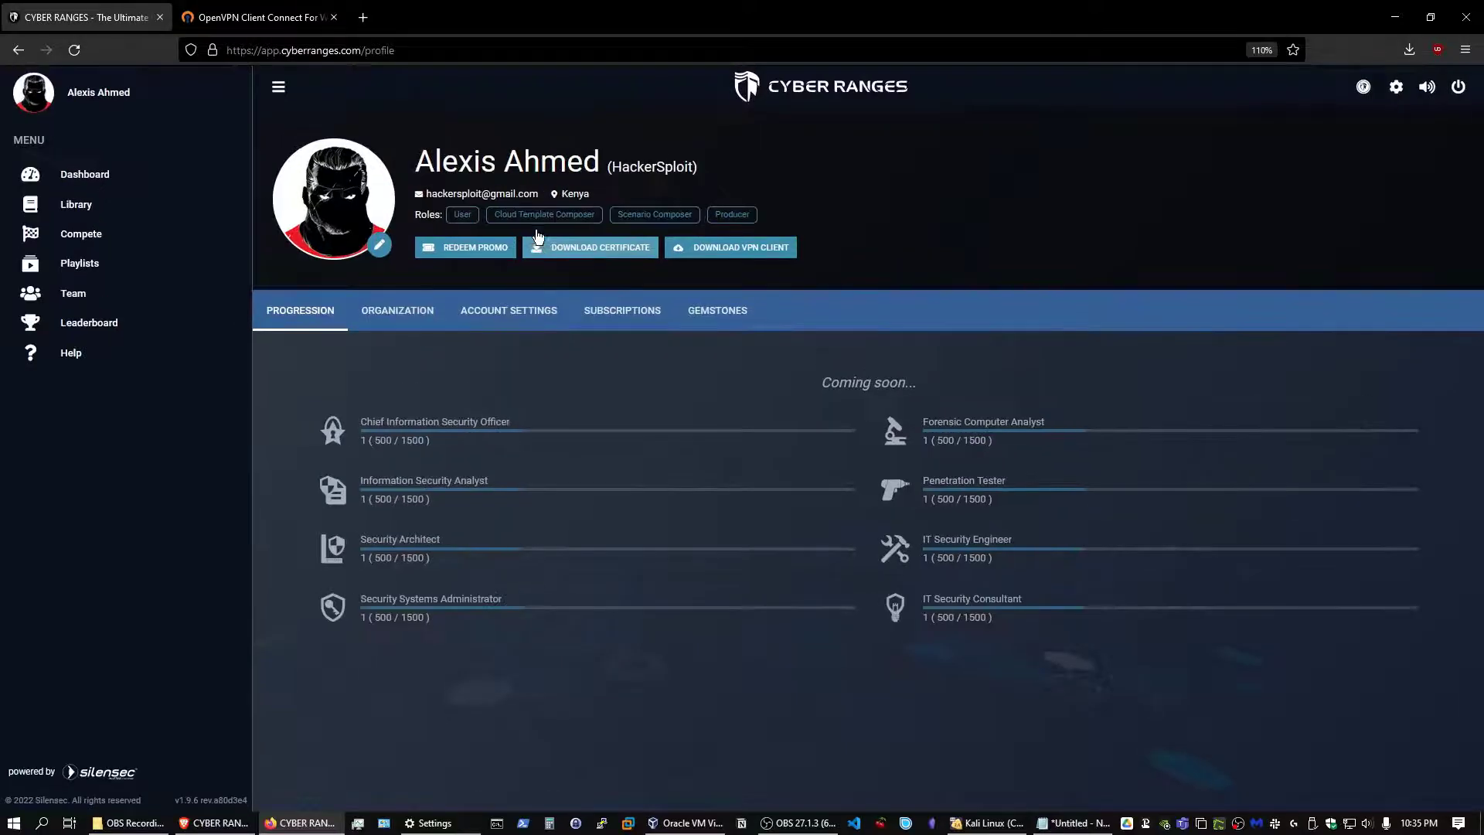
pyautogui.click(597, 247)
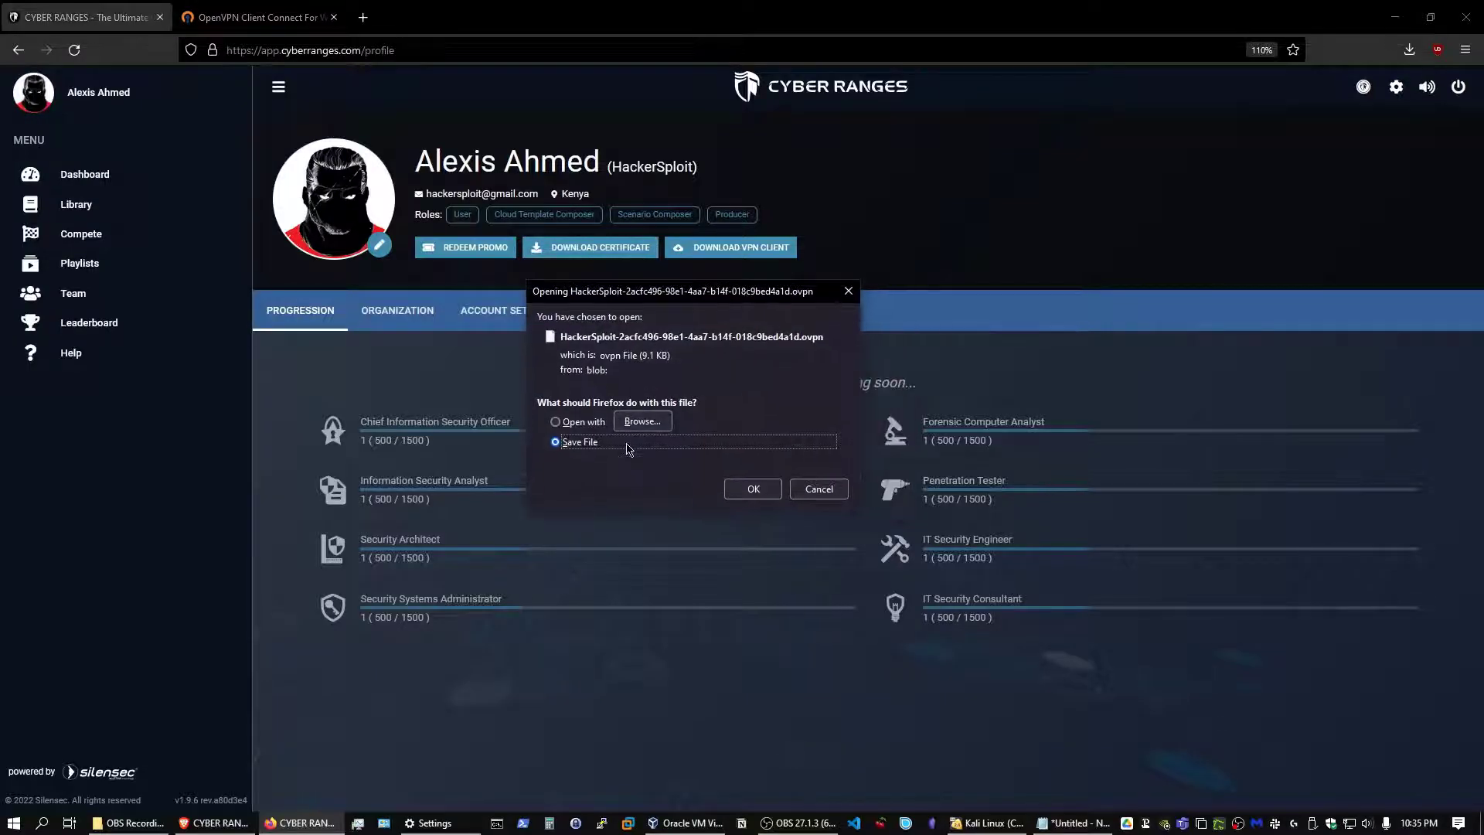
# Step: Close the Firefox download dialog and go to the OpenVPN Connect for Windows tab
pyautogui.moveTo(728, 292); pyautogui.dragTo(744, 294)
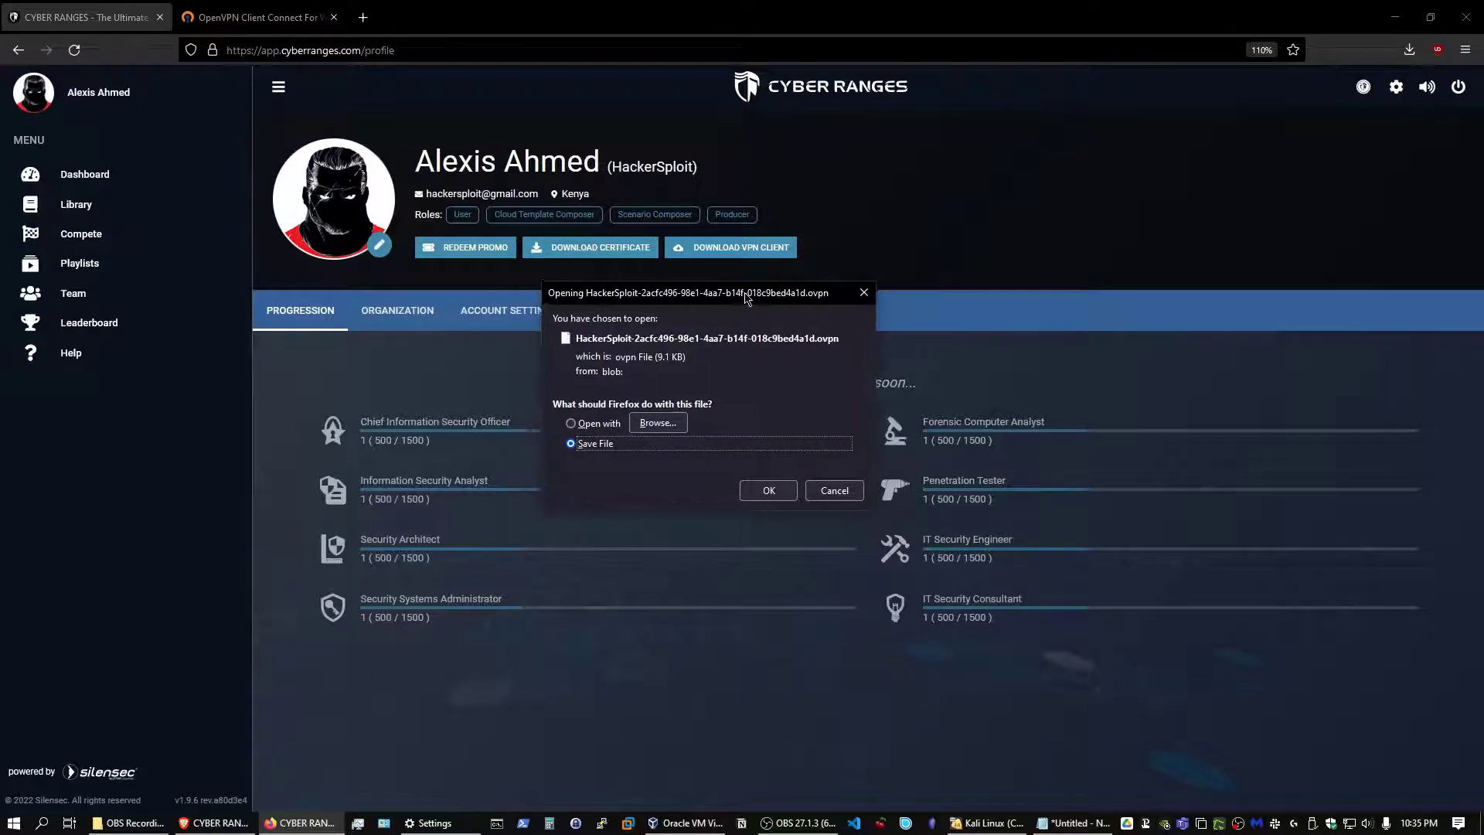
pyautogui.click(865, 293)
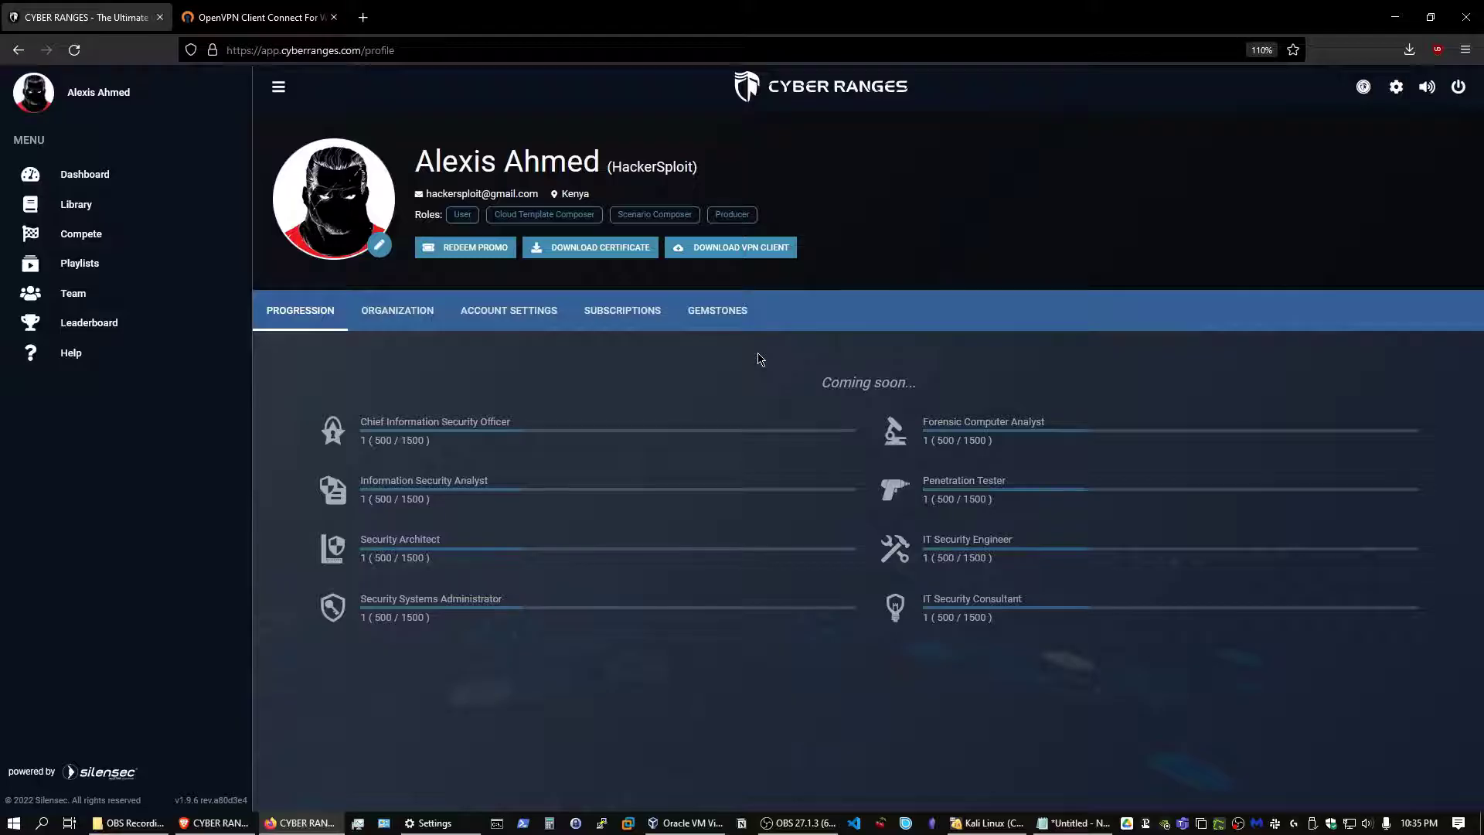
pyautogui.click(290, 34)
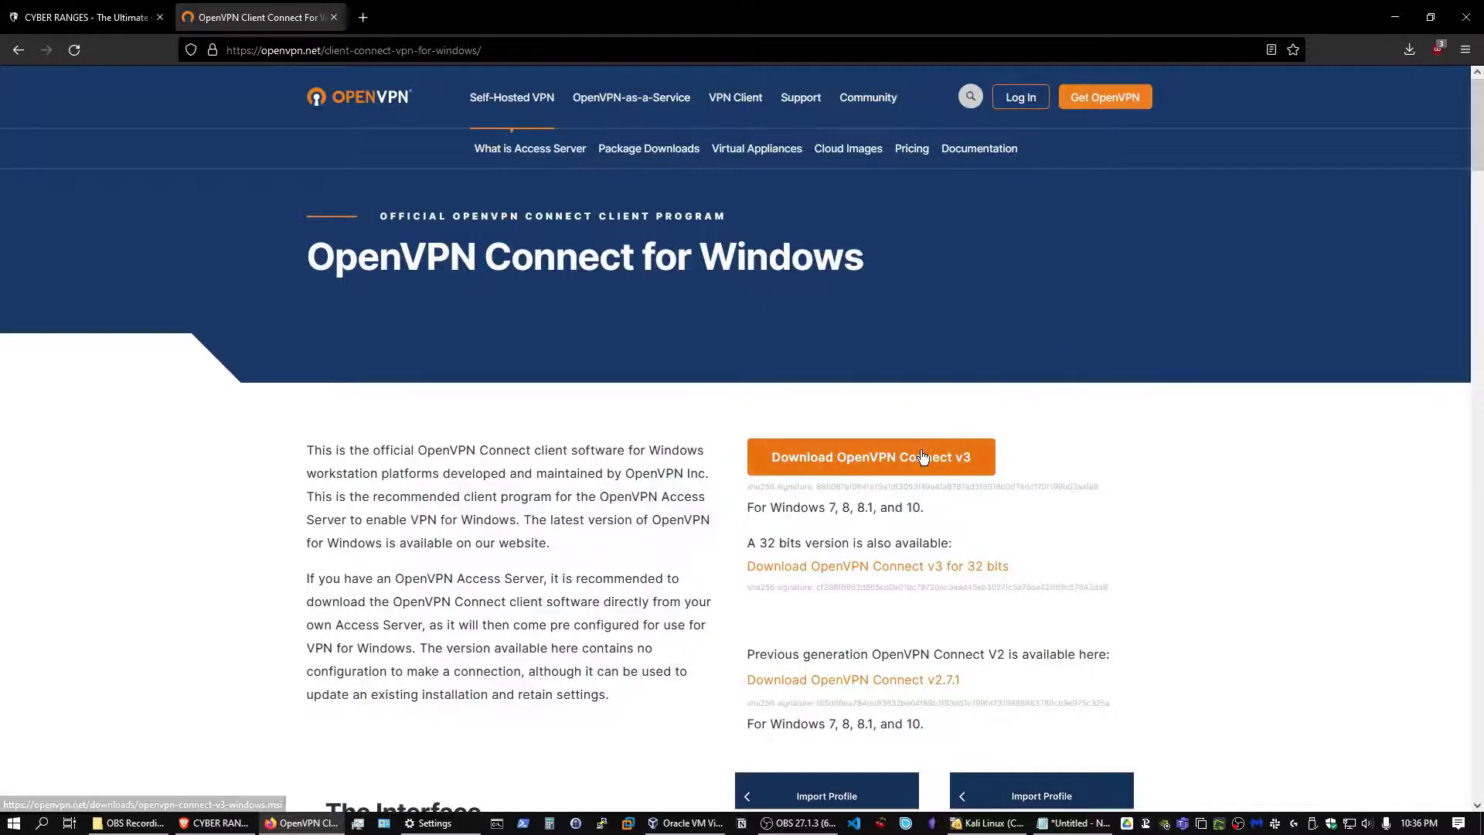
# Step: Scroll through the OpenVPN Connect v3 for Windows download details, then minimise Firefox to show the desktop
pyautogui.scroll(-2, 927, 452)
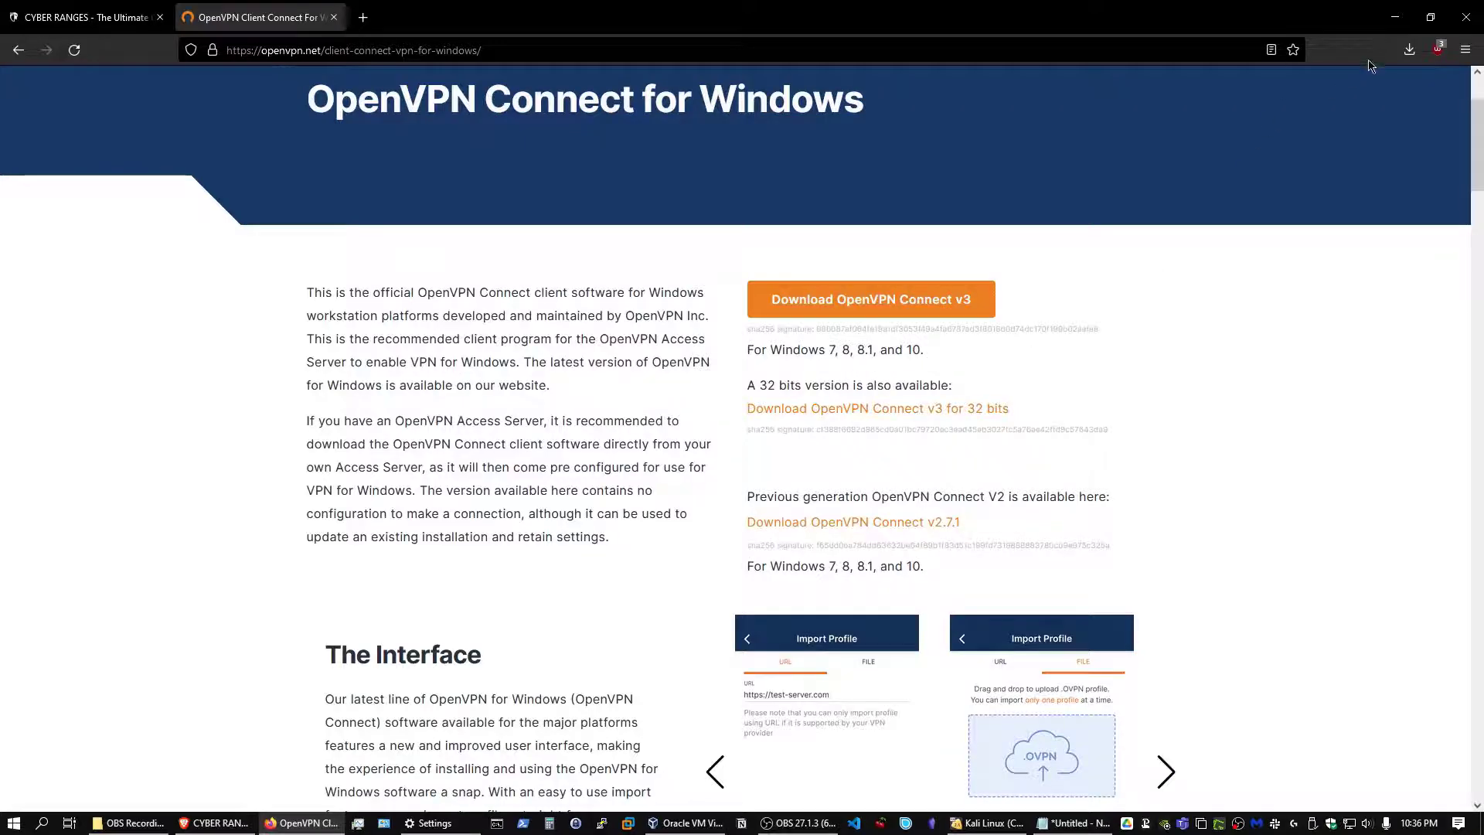
pyautogui.click(1395, 17)
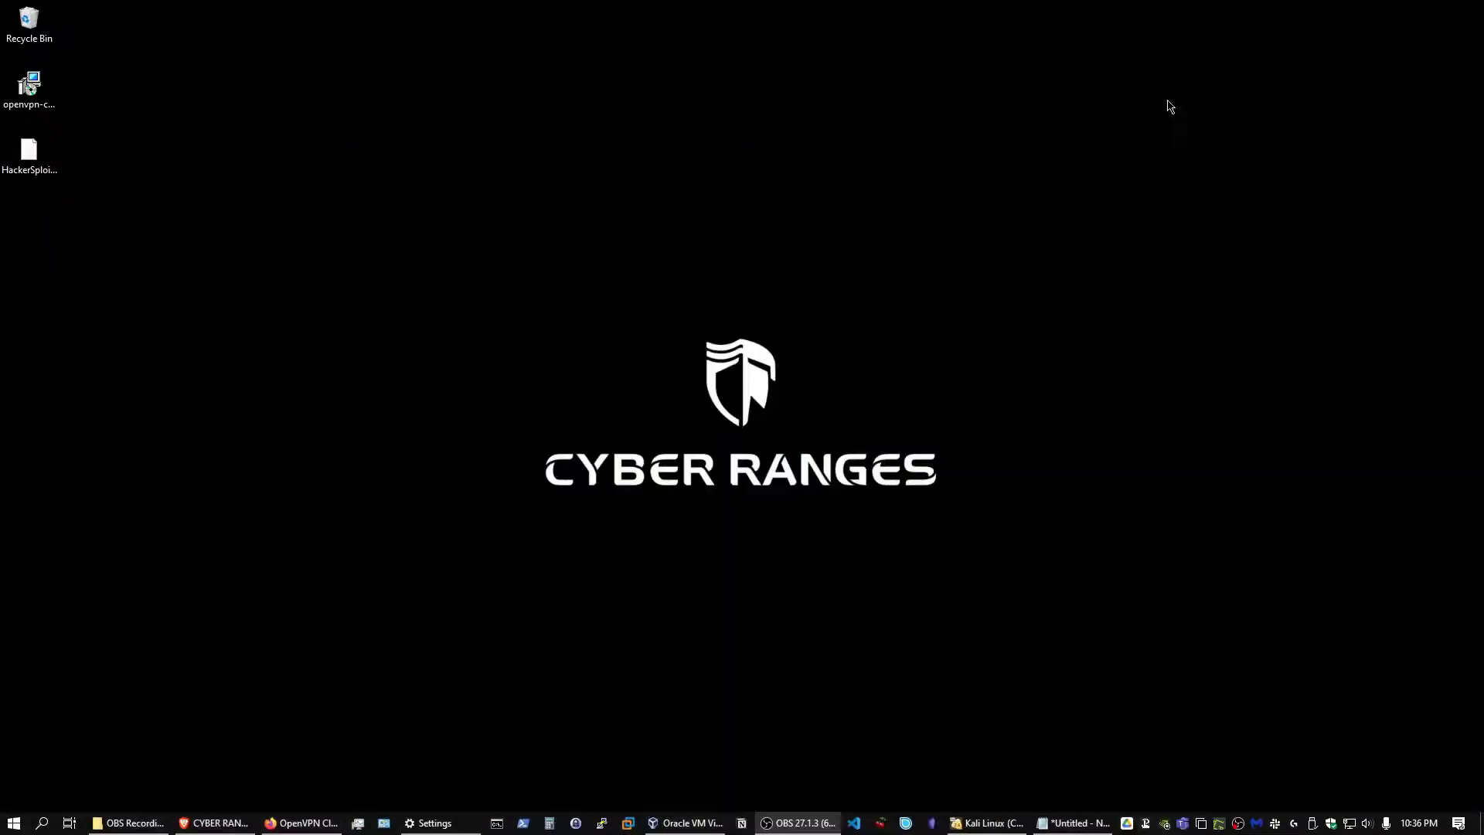
# Step: Run the desktop OpenVPN Connect installer, accept the licence terms, and install it
pyautogui.doubleClick(41, 107)
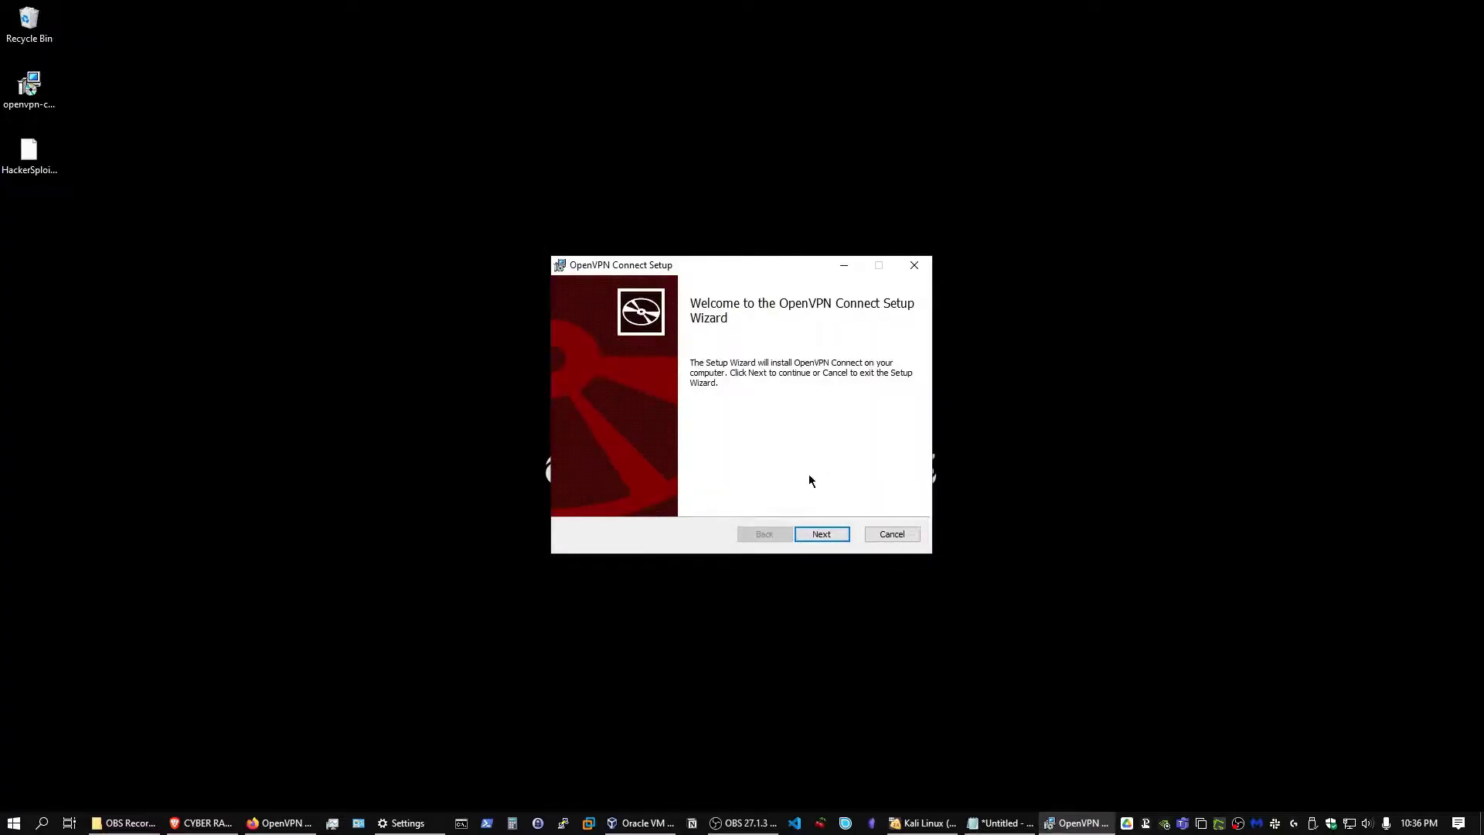
pyautogui.click(820, 532)
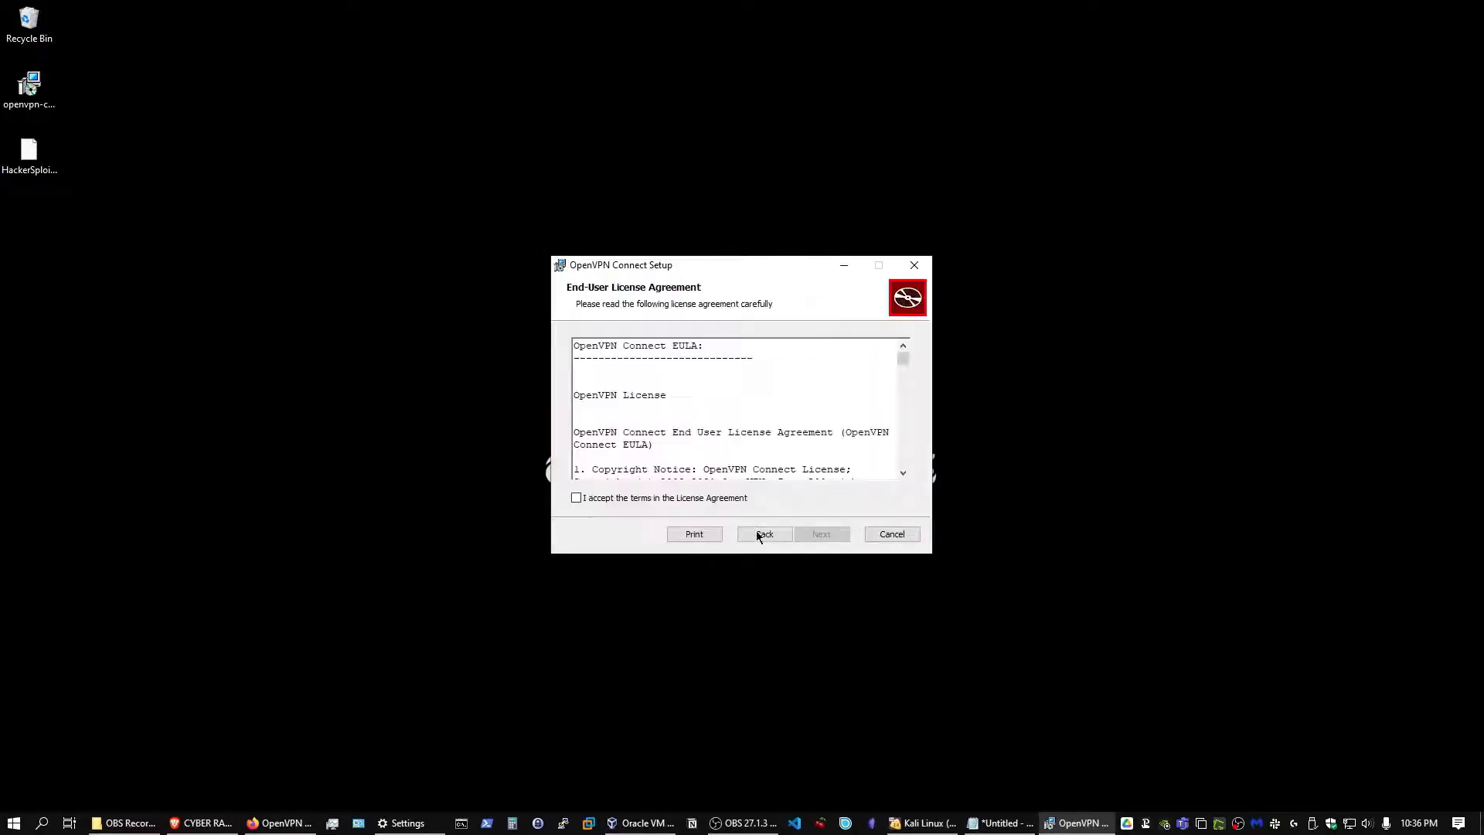
pyautogui.click(663, 500)
pyautogui.click(819, 535)
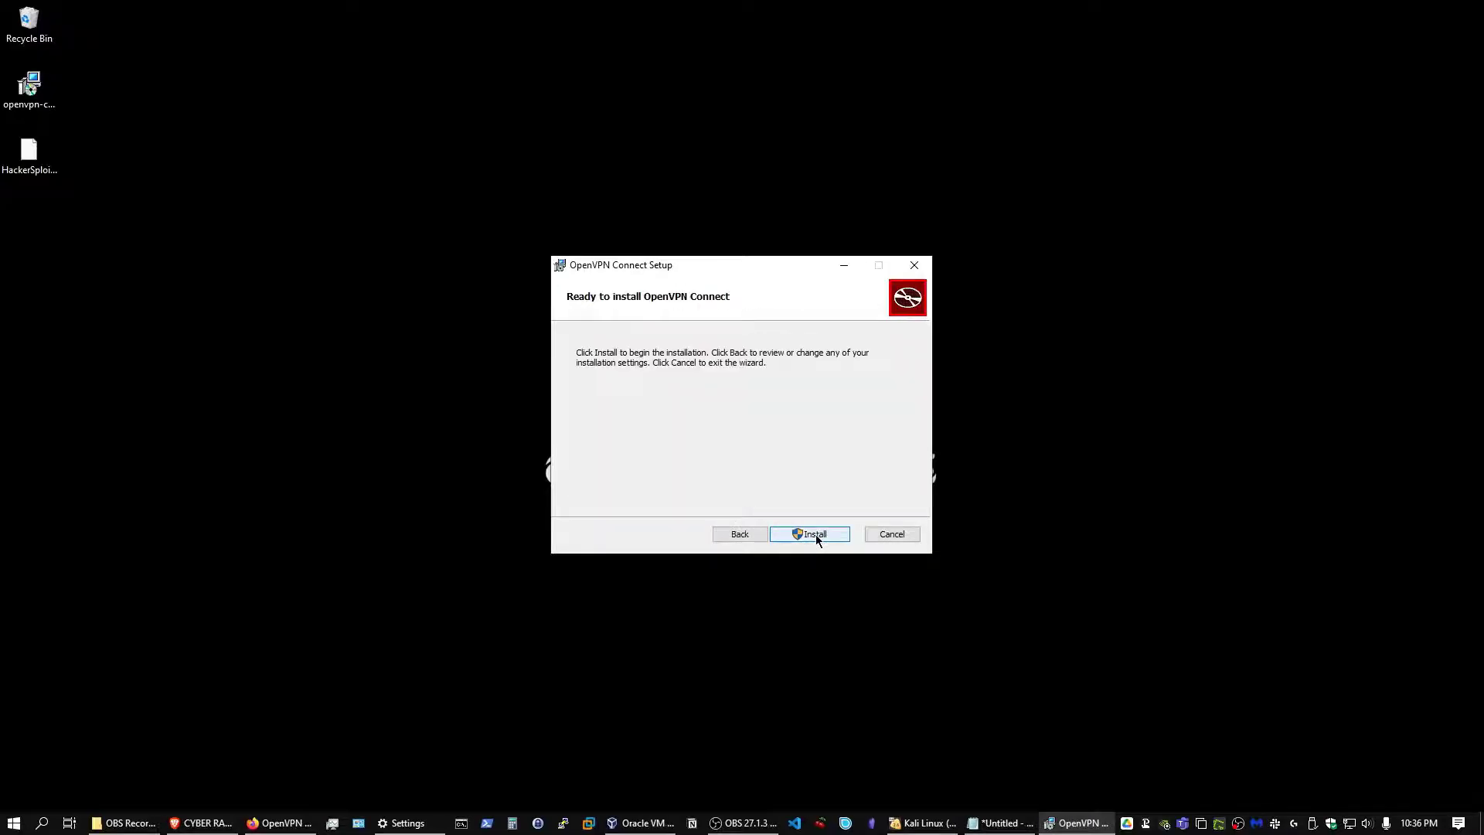
pyautogui.click(815, 534)
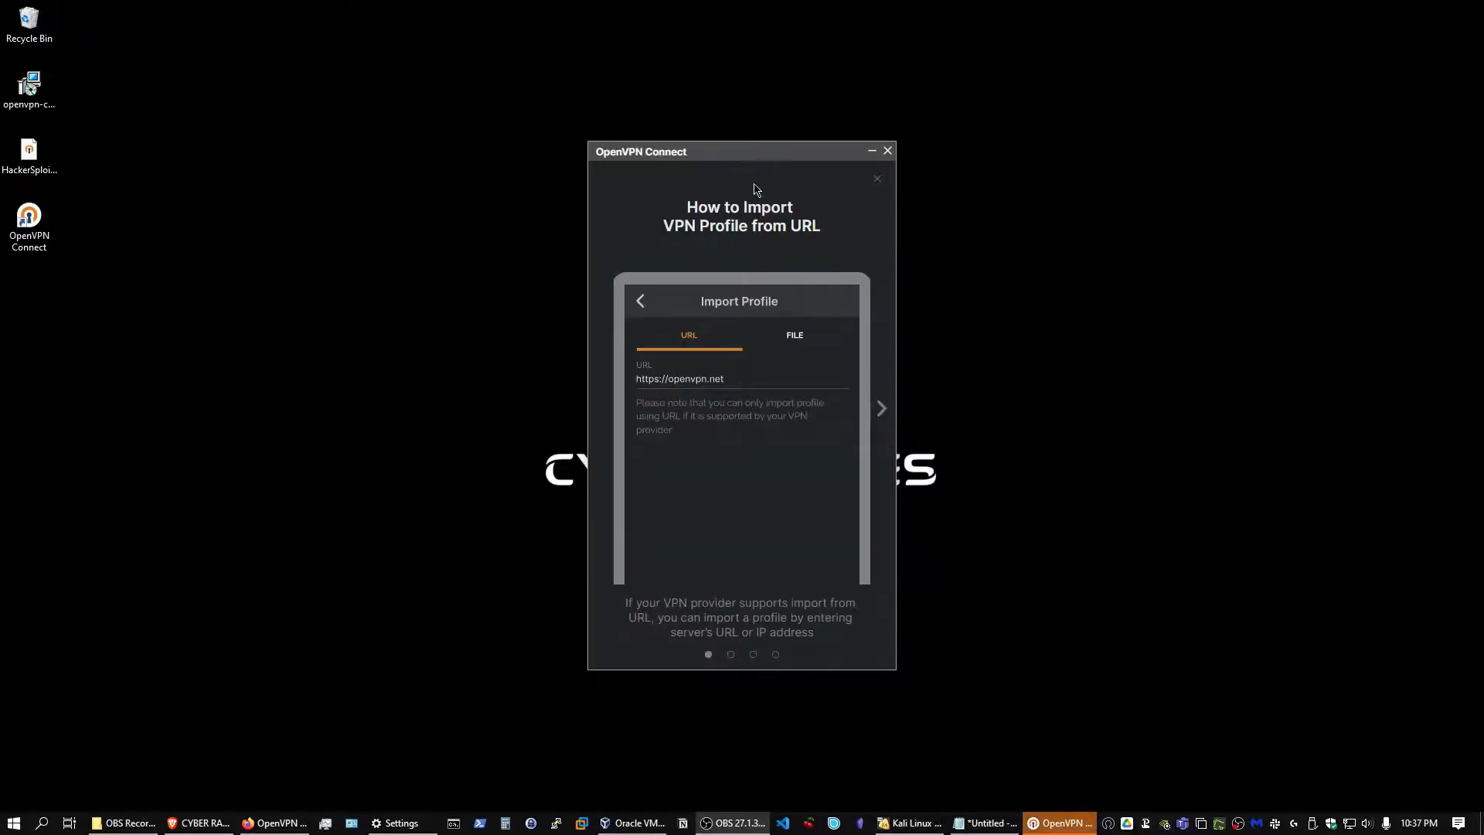
# Step: Close the OpenVPN Connect profile import guide and read through the data collection policy
pyautogui.moveTo(735, 154); pyautogui.dragTo(796, 141)
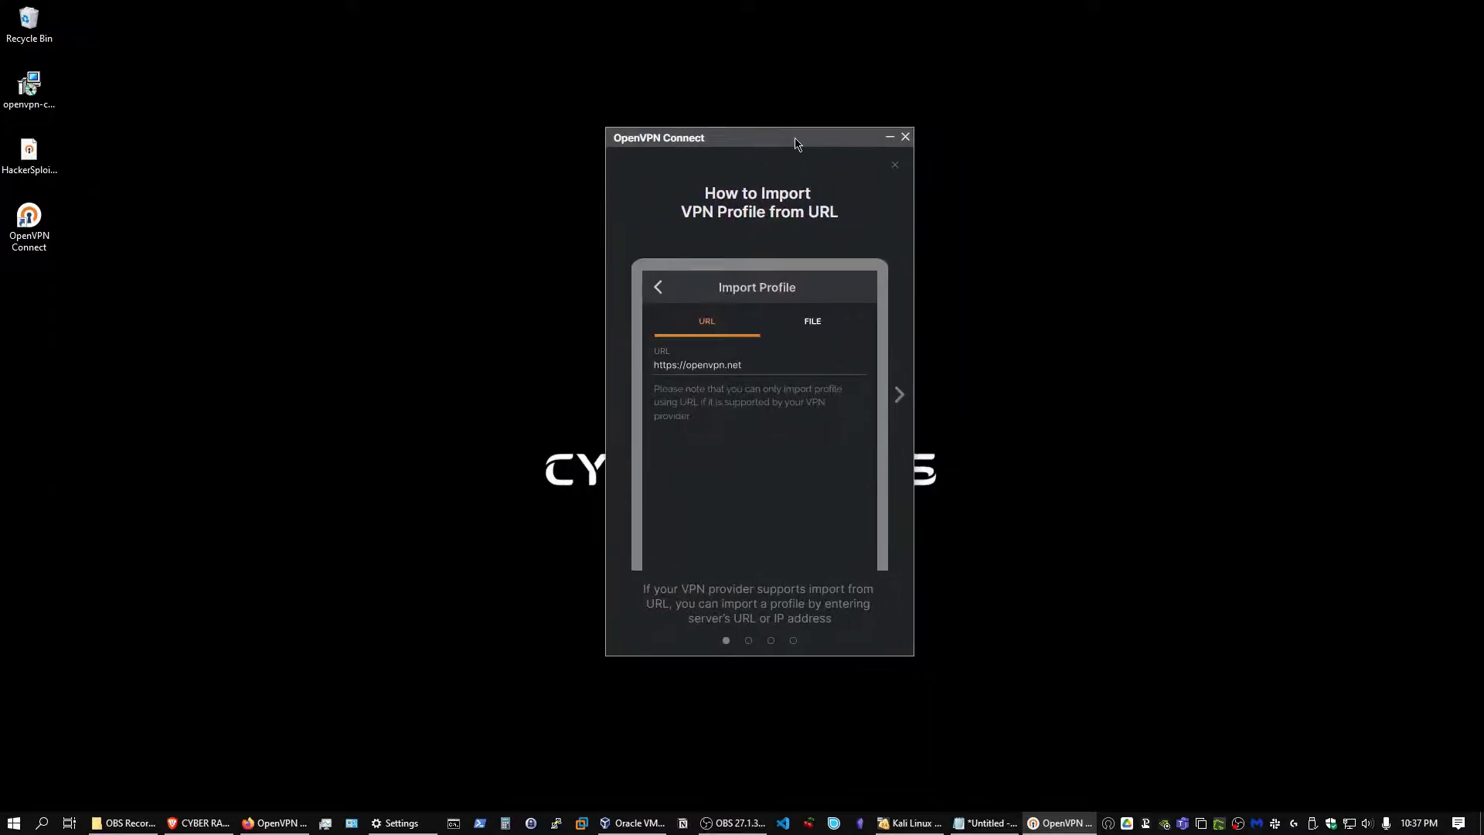
pyautogui.click(896, 172)
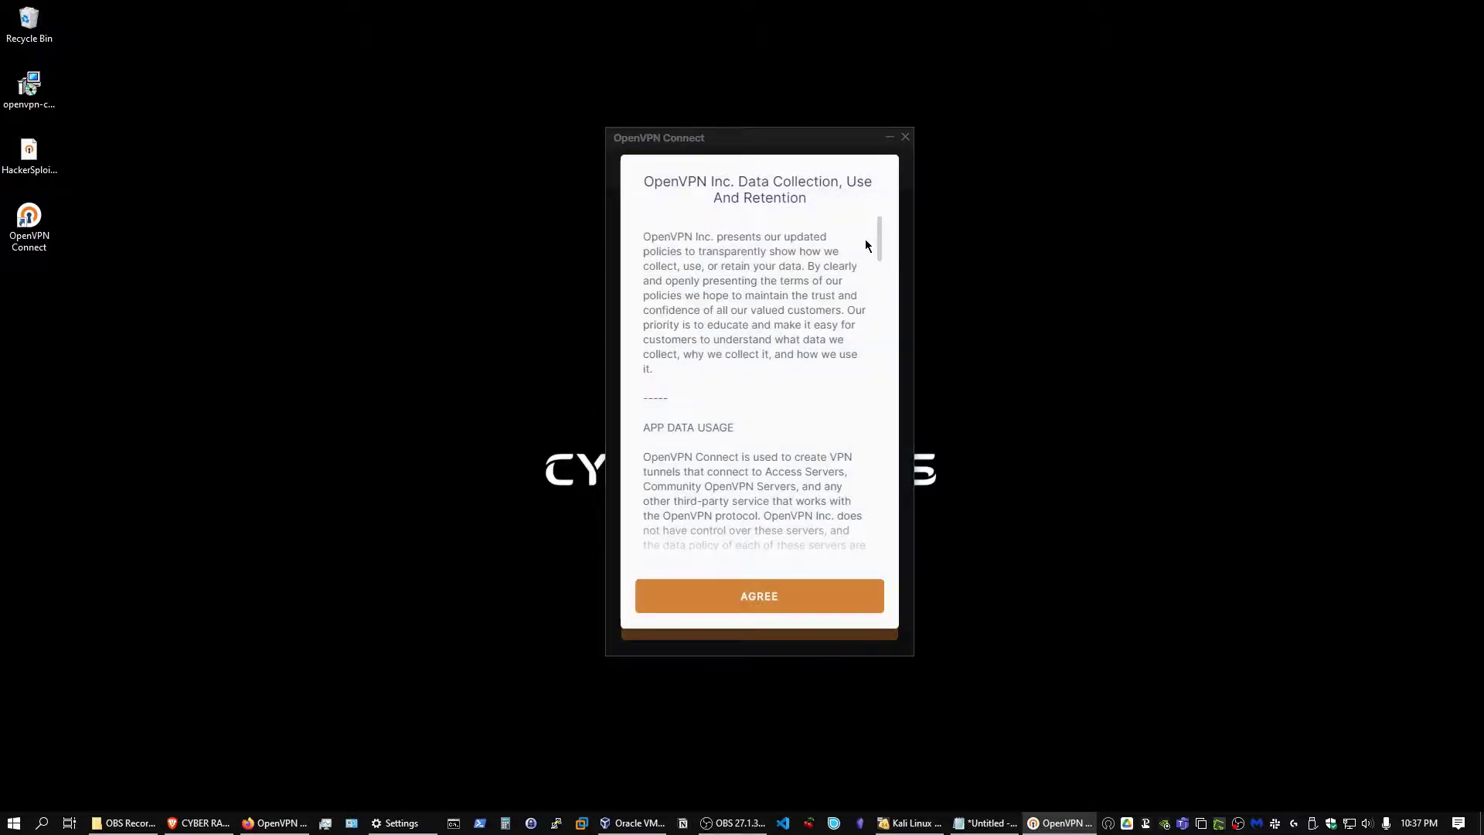
pyautogui.scroll(-5, 831, 262)
pyautogui.scroll(-10, 831, 267)
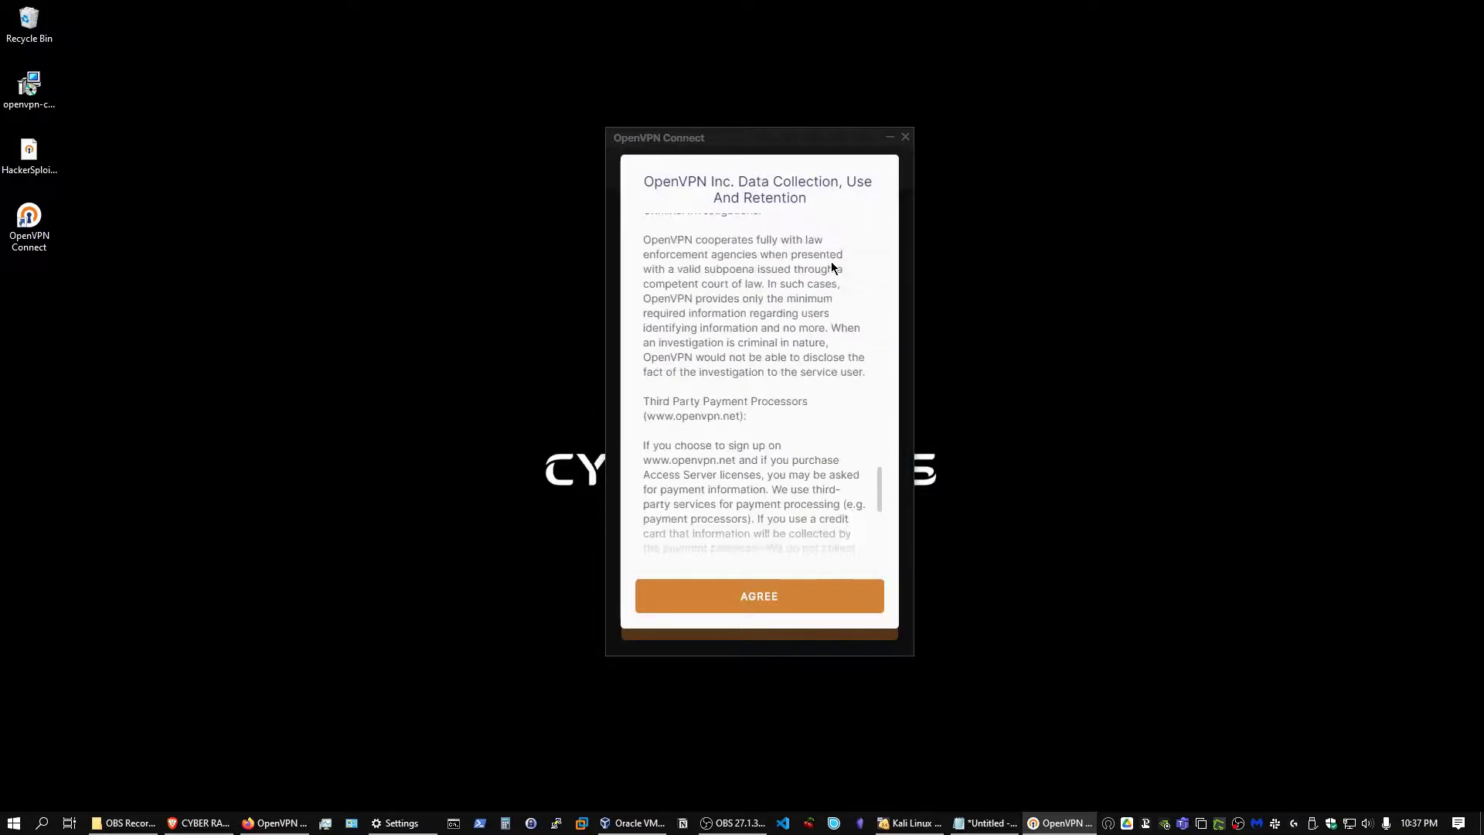
pyautogui.scroll(5, 831, 267)
pyautogui.scroll(-3, 832, 261)
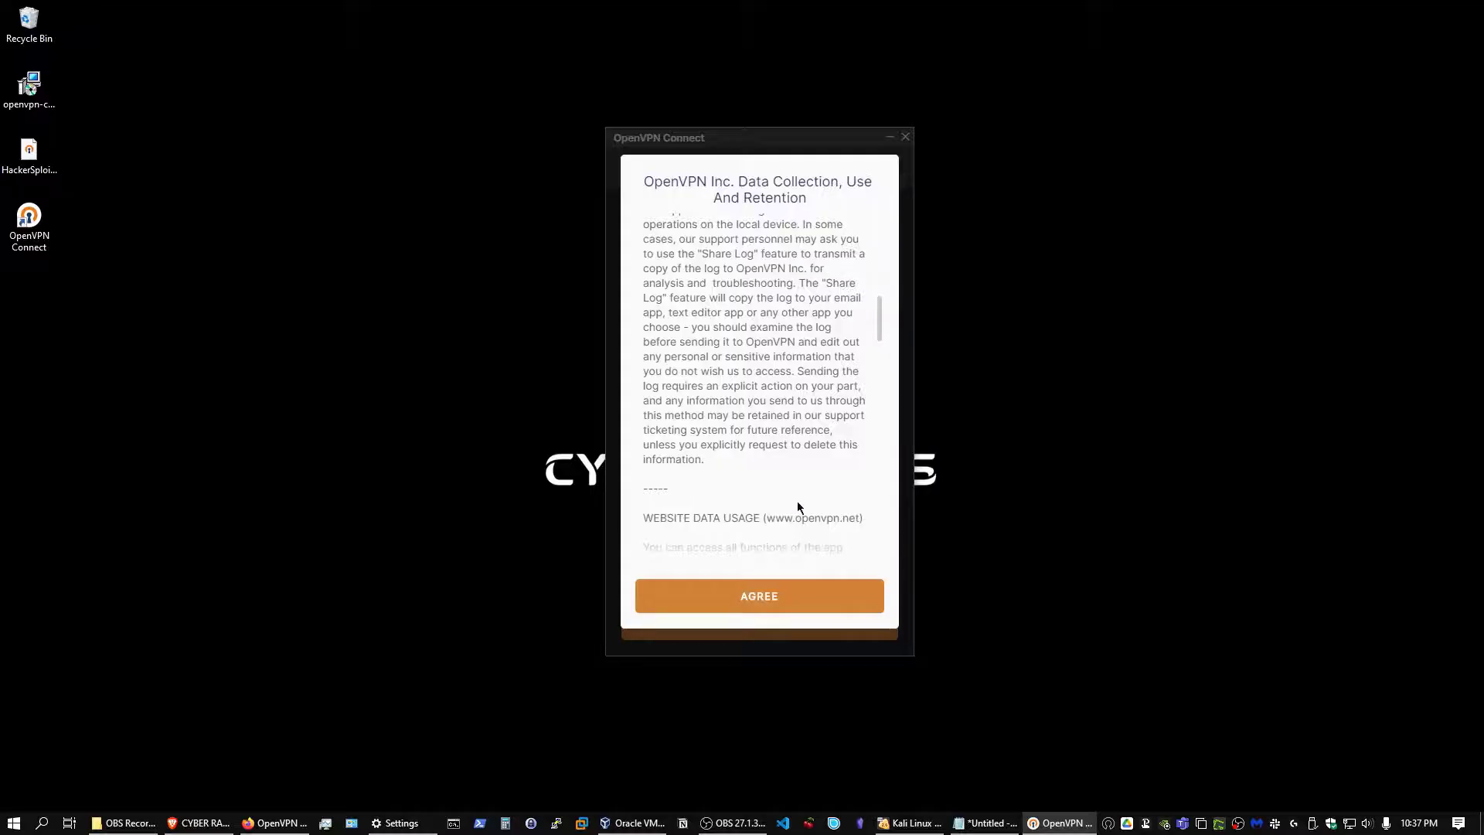
# Step: Agree to the data policy, dismiss the update notes, and choose the File import option
pyautogui.click(772, 596)
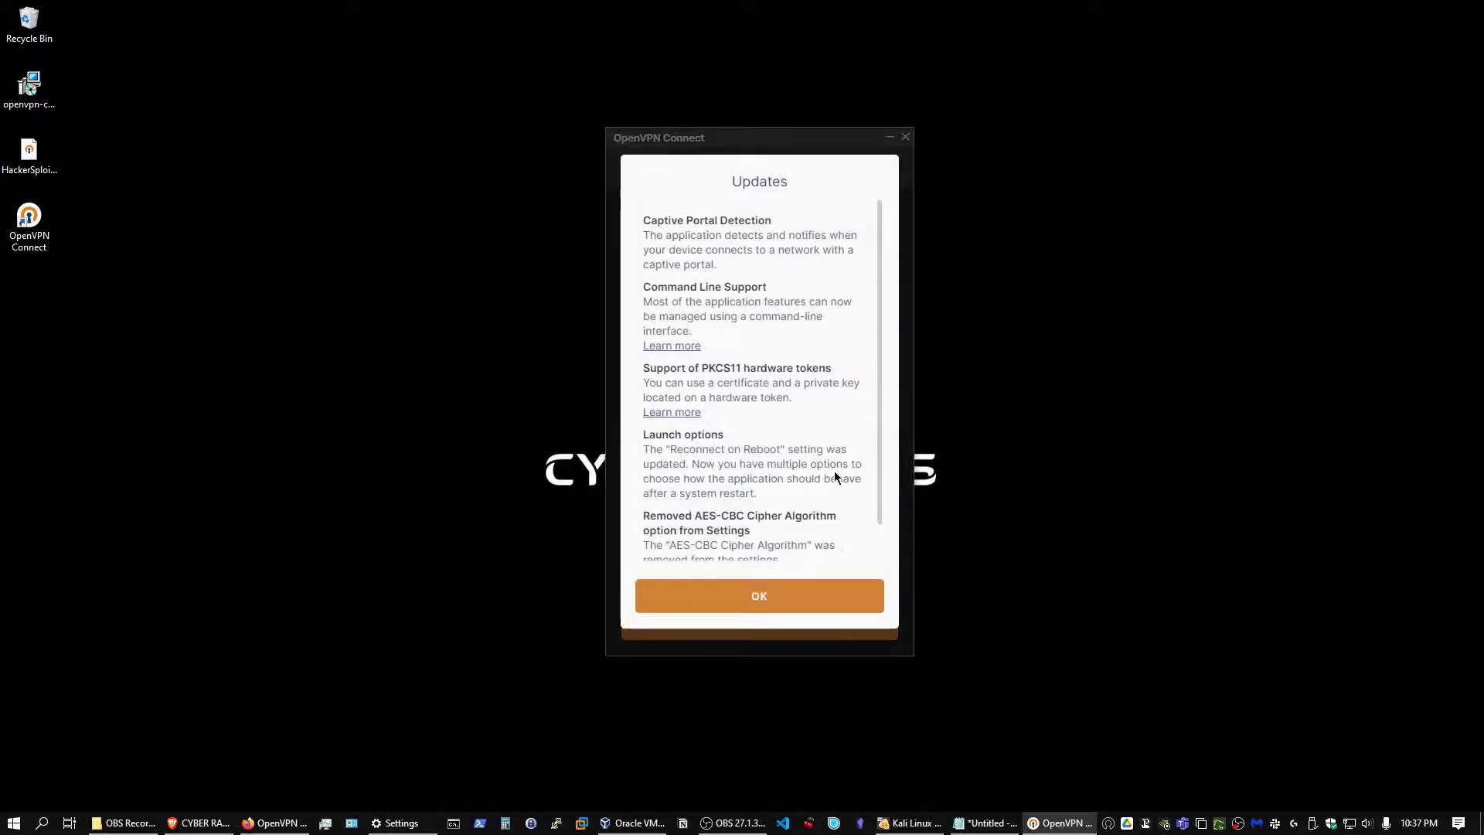
pyautogui.click(759, 596)
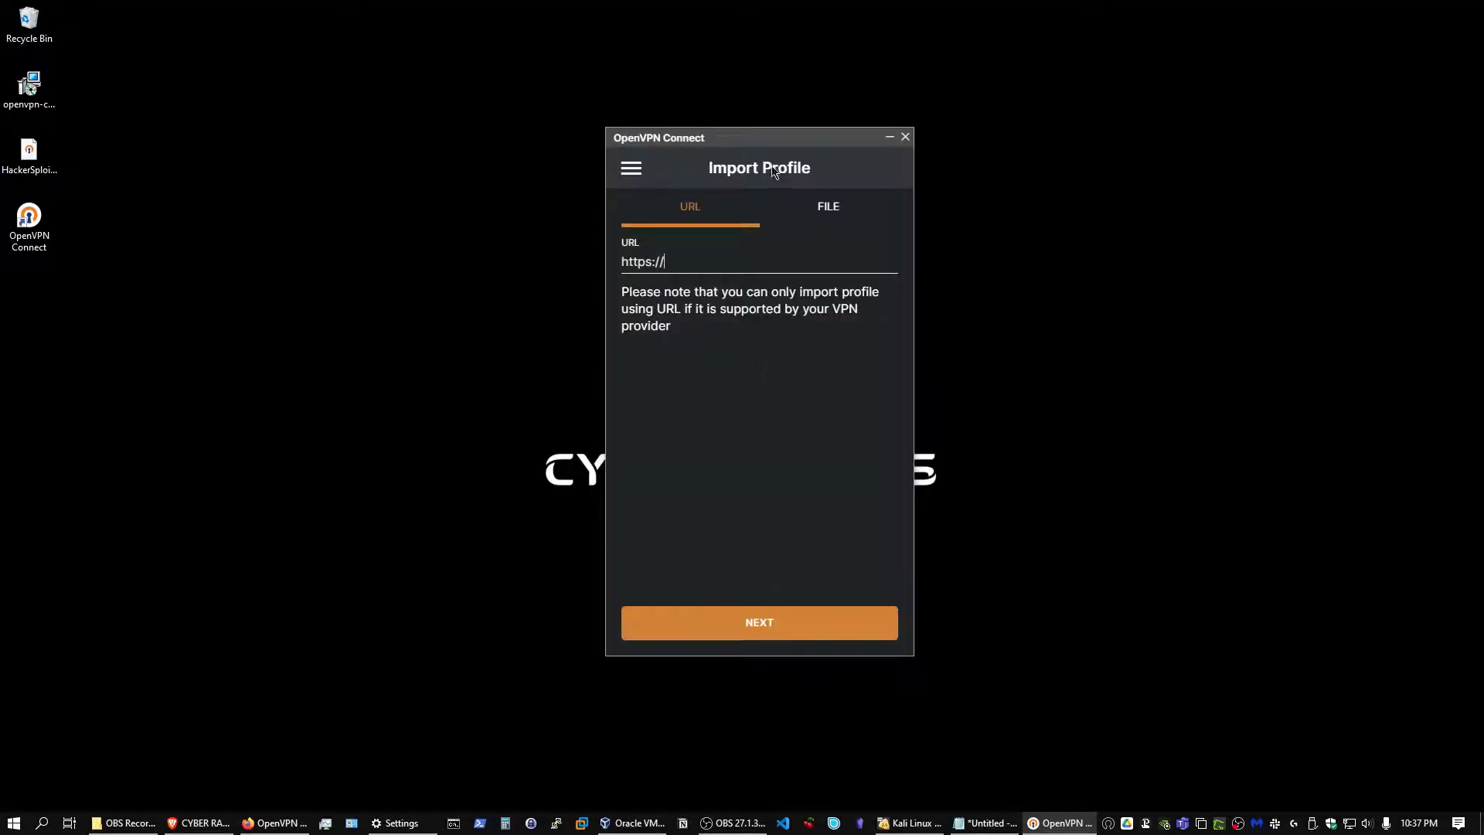
pyautogui.moveTo(769, 146); pyautogui.dragTo(712, 132)
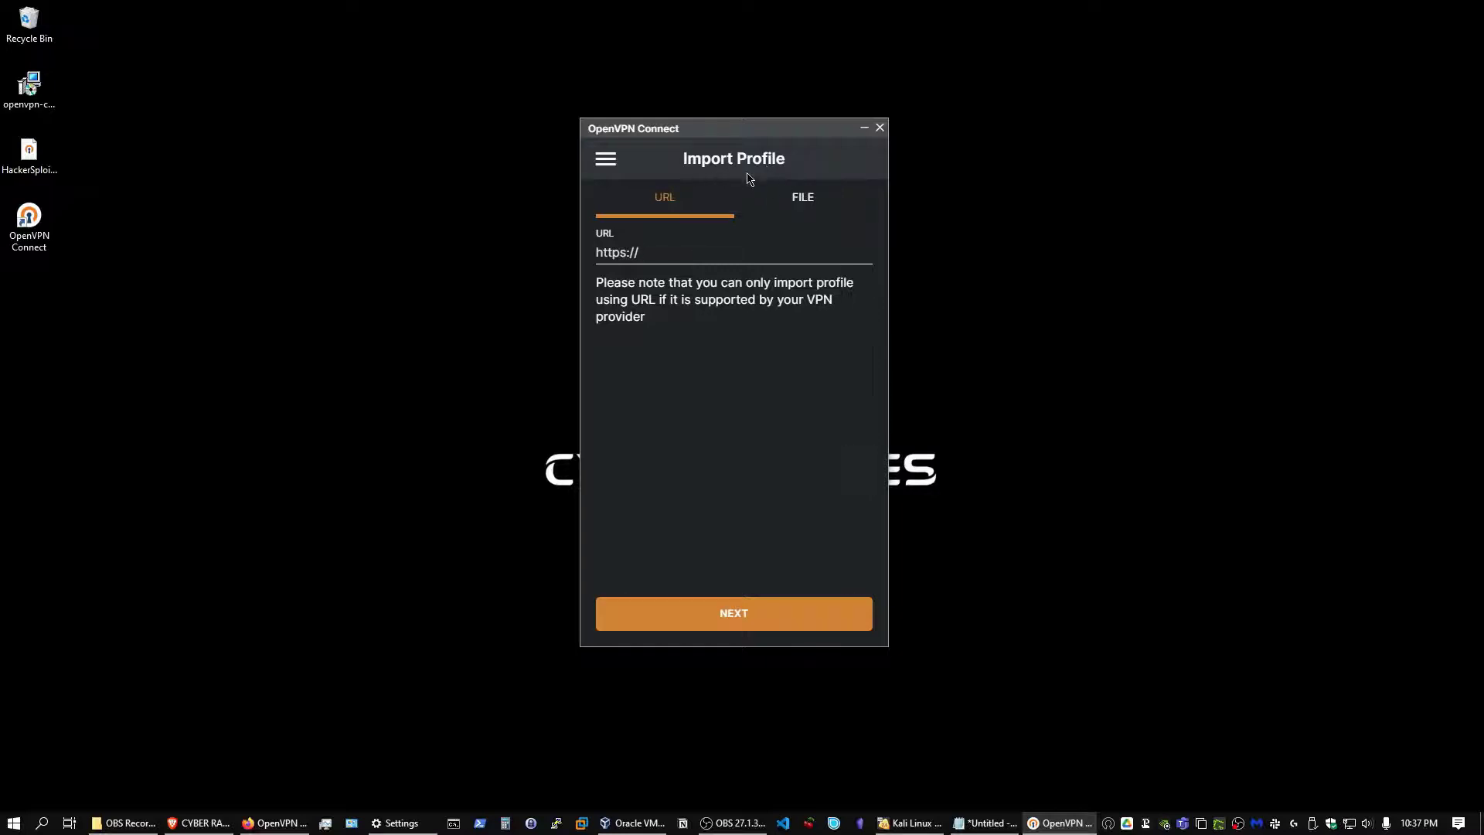
pyautogui.click(799, 201)
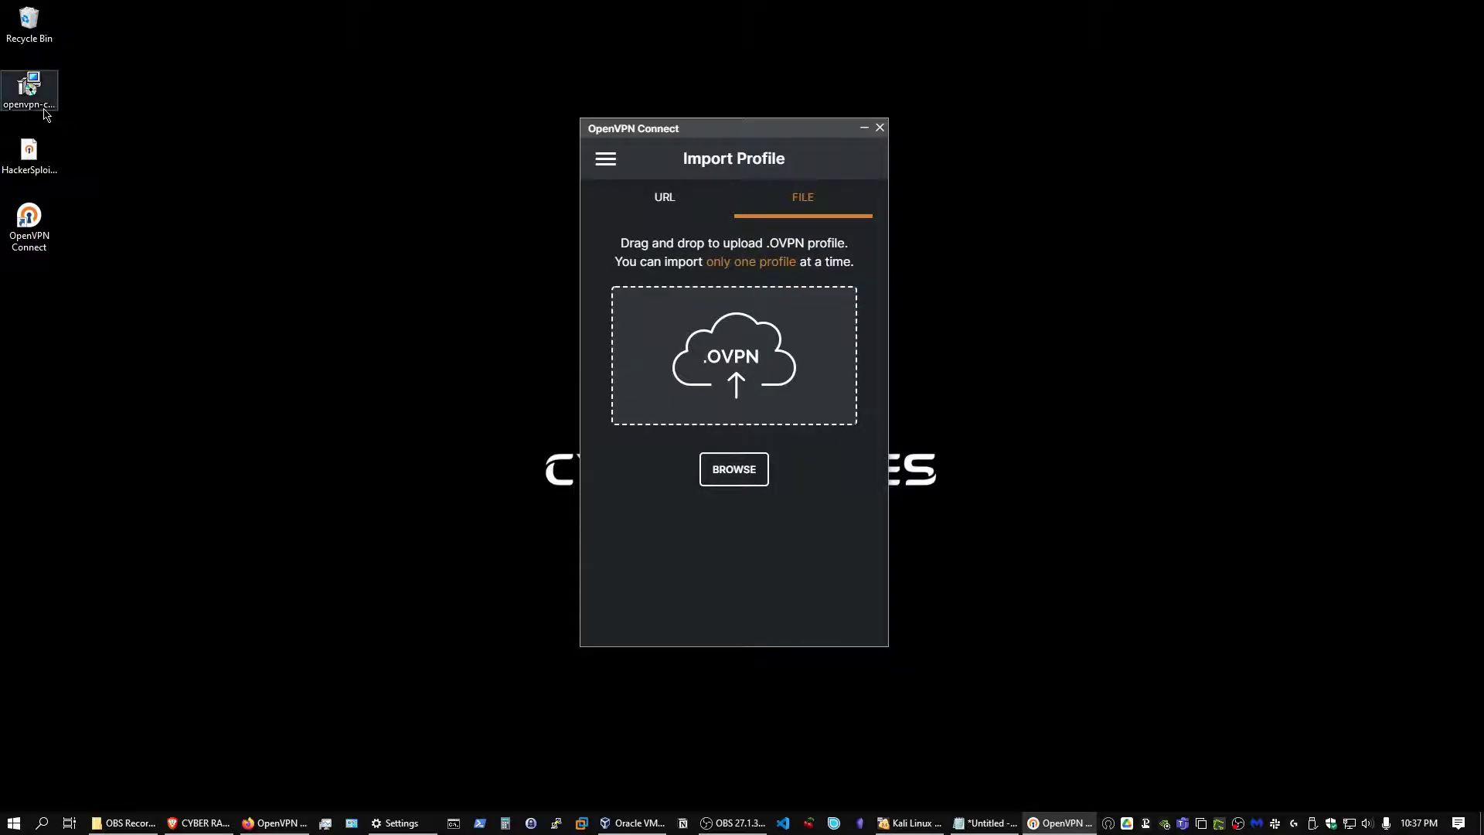
# Step: Drag the downloaded .ovpn file into OpenVPN Connect to create the vpn.cyberranges.com profile
pyautogui.moveTo(31, 155); pyautogui.dragTo(746, 364)
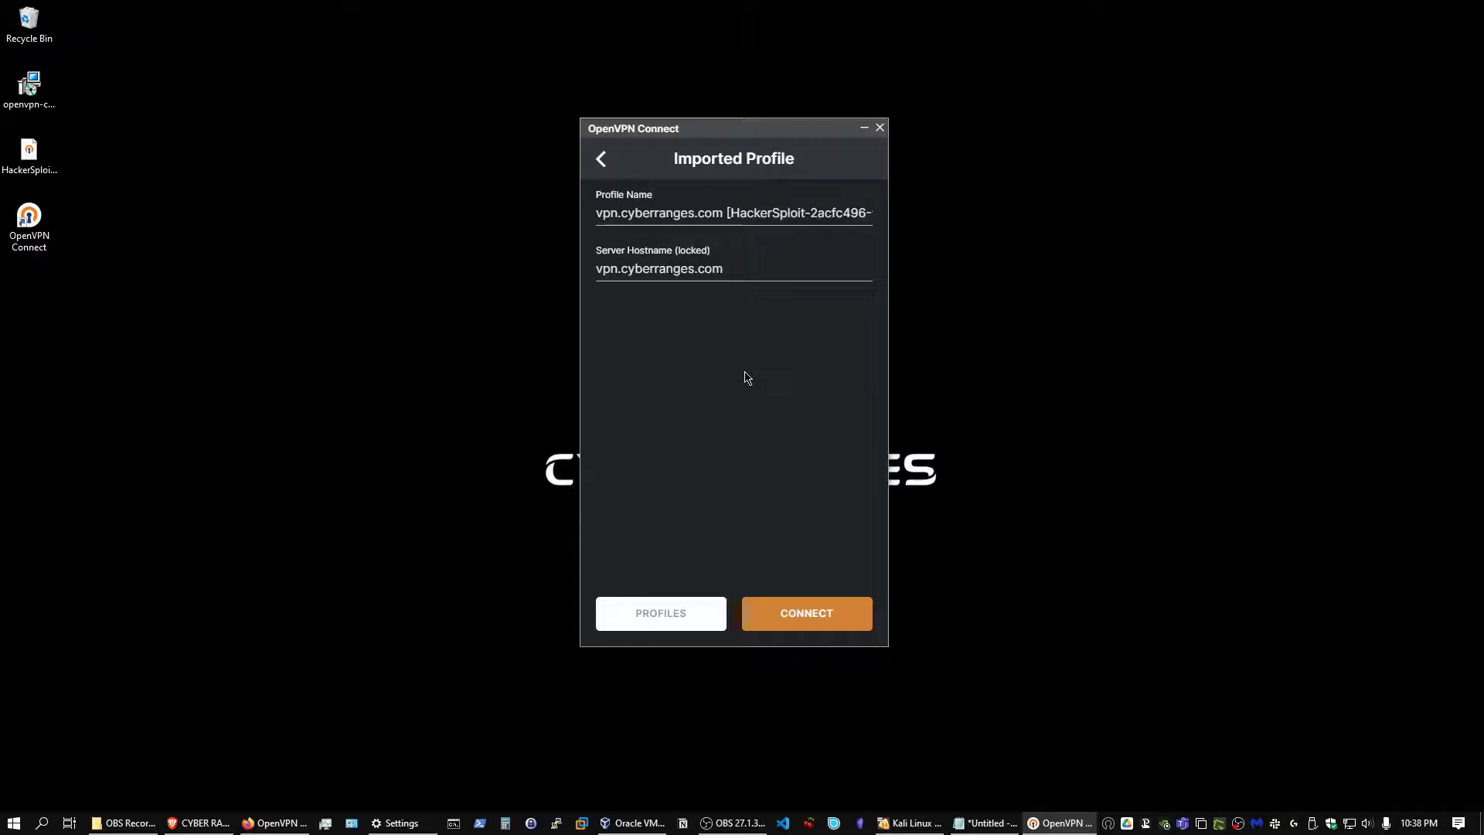
pyautogui.moveTo(619, 213); pyautogui.dragTo(653, 217)
pyautogui.click(735, 239)
pyautogui.moveTo(713, 136); pyautogui.dragTo(703, 134)
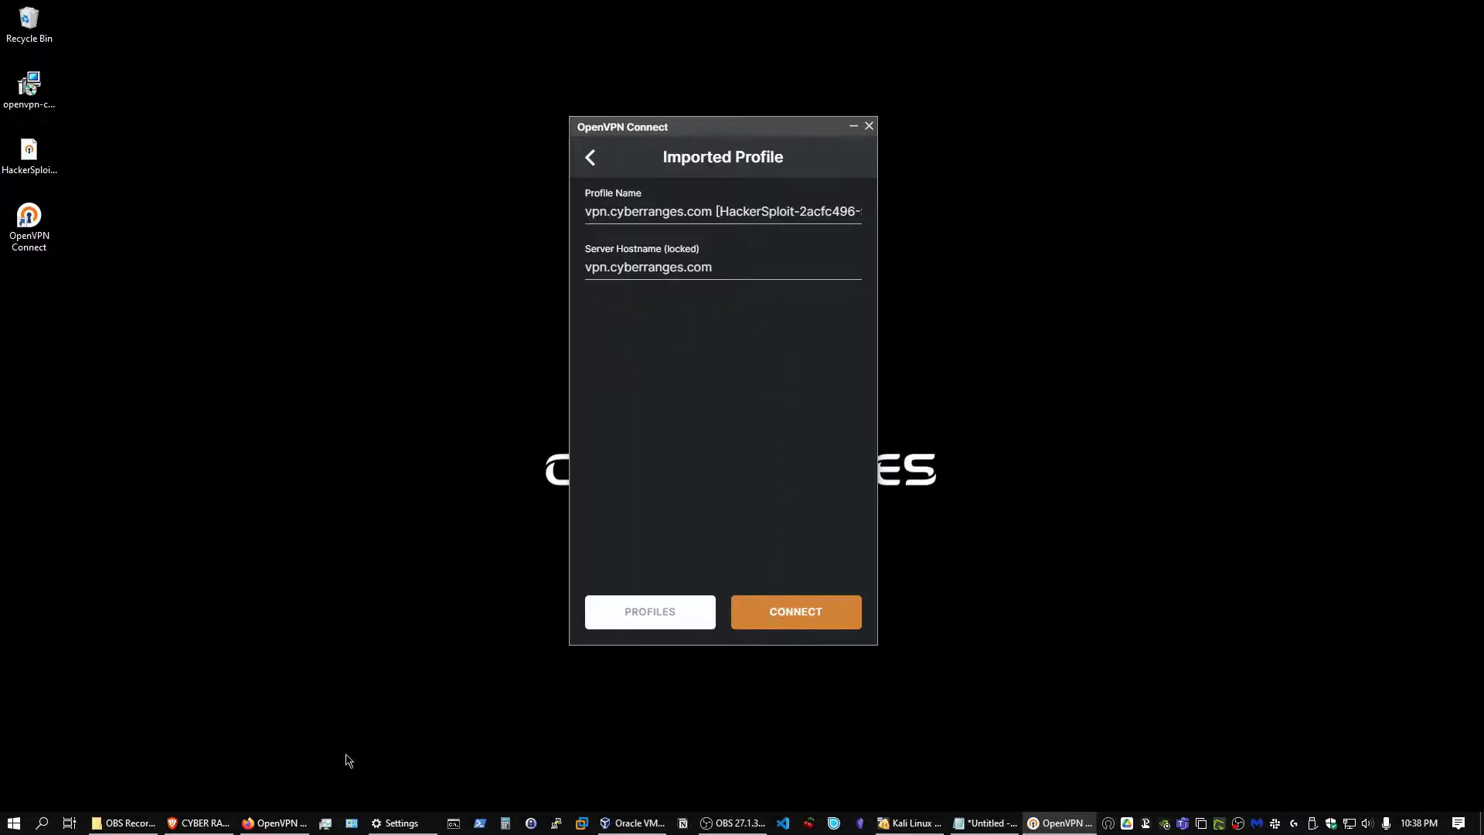
# Step: Return to the Cyber Ranges tab and resume the OWASP Security Shepherd scenario from the Library
pyautogui.click(279, 822)
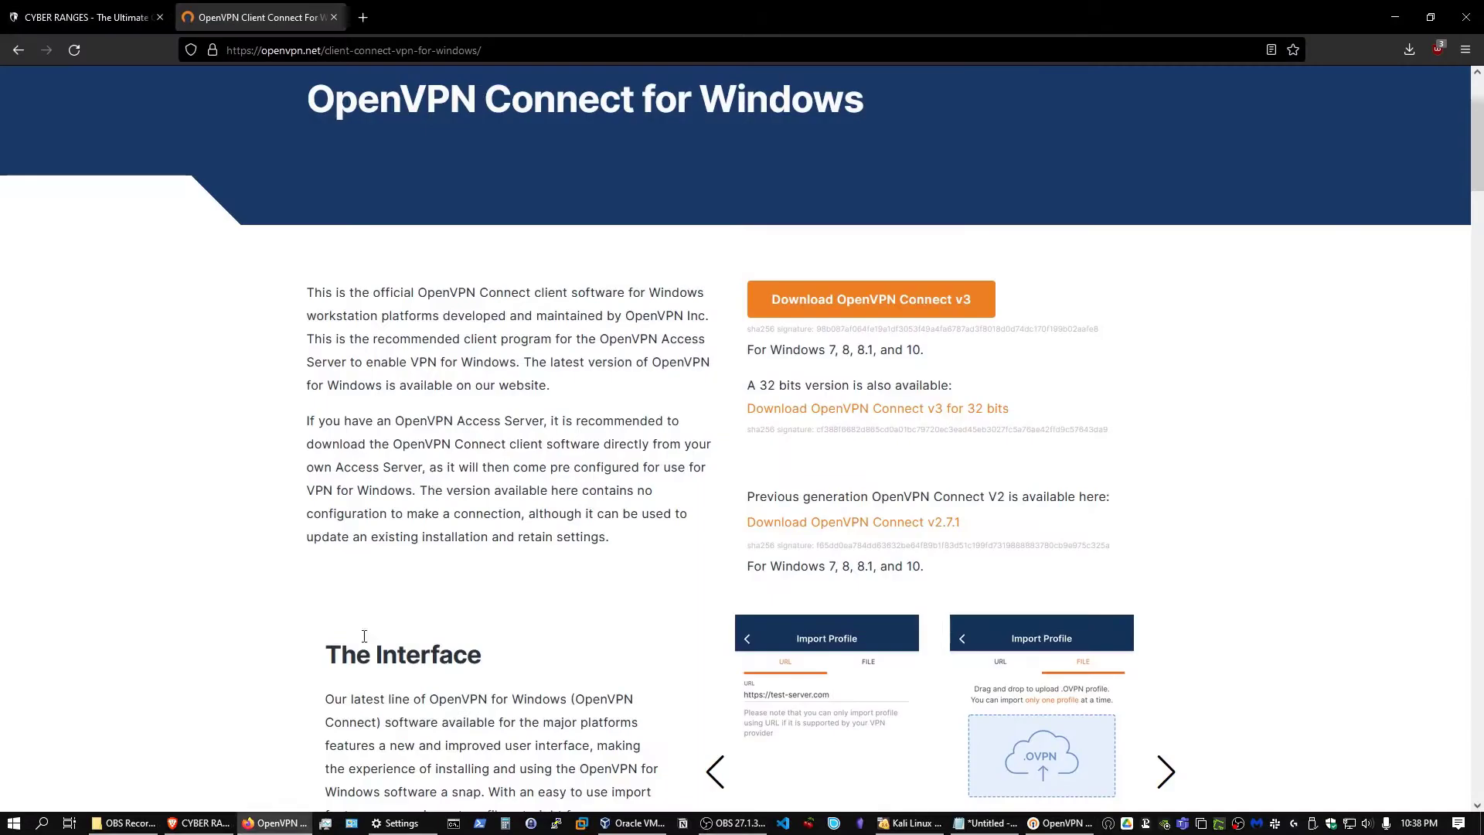
pyautogui.click(59, 18)
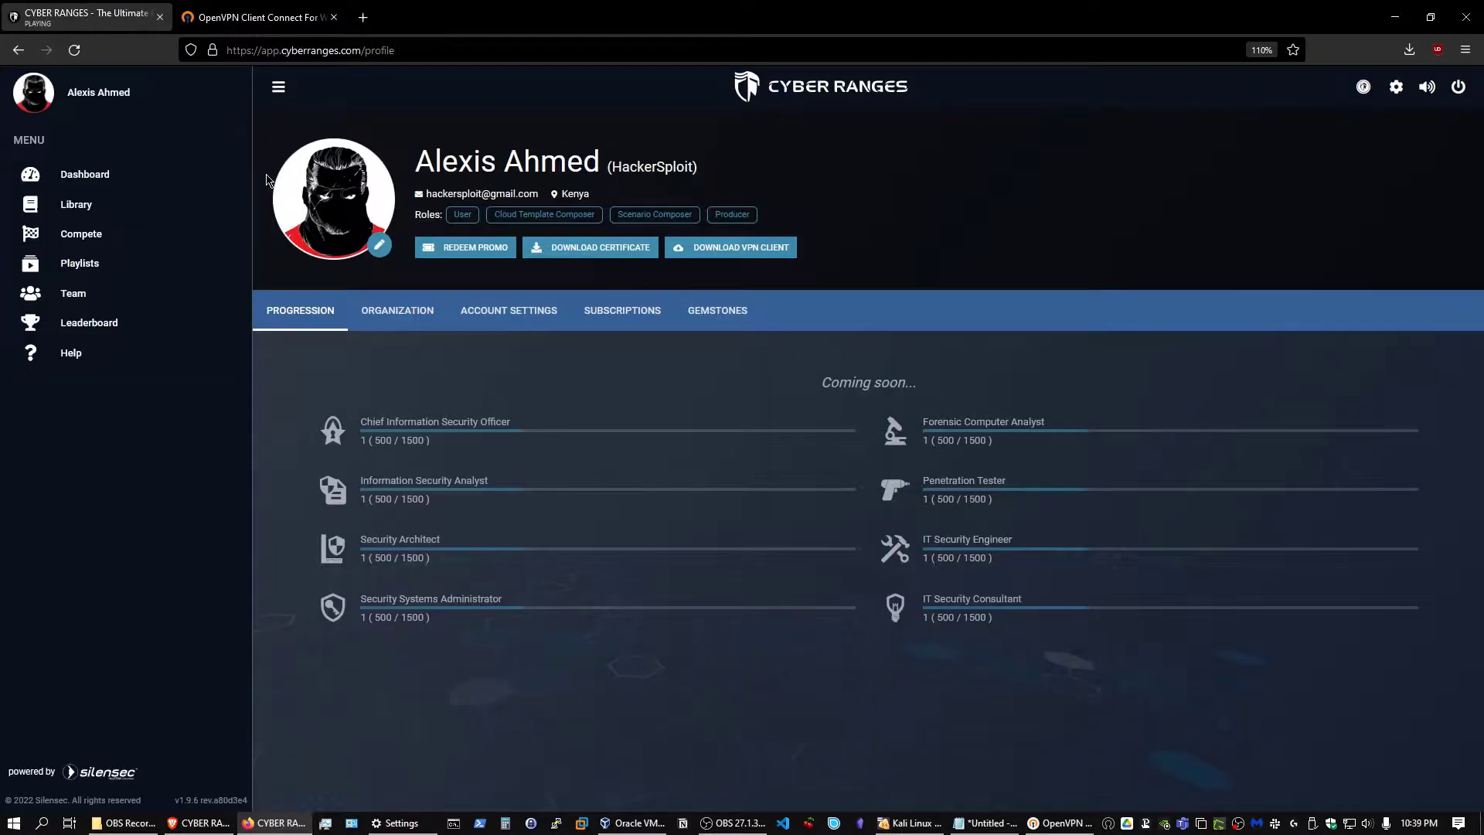
pyautogui.click(178, 206)
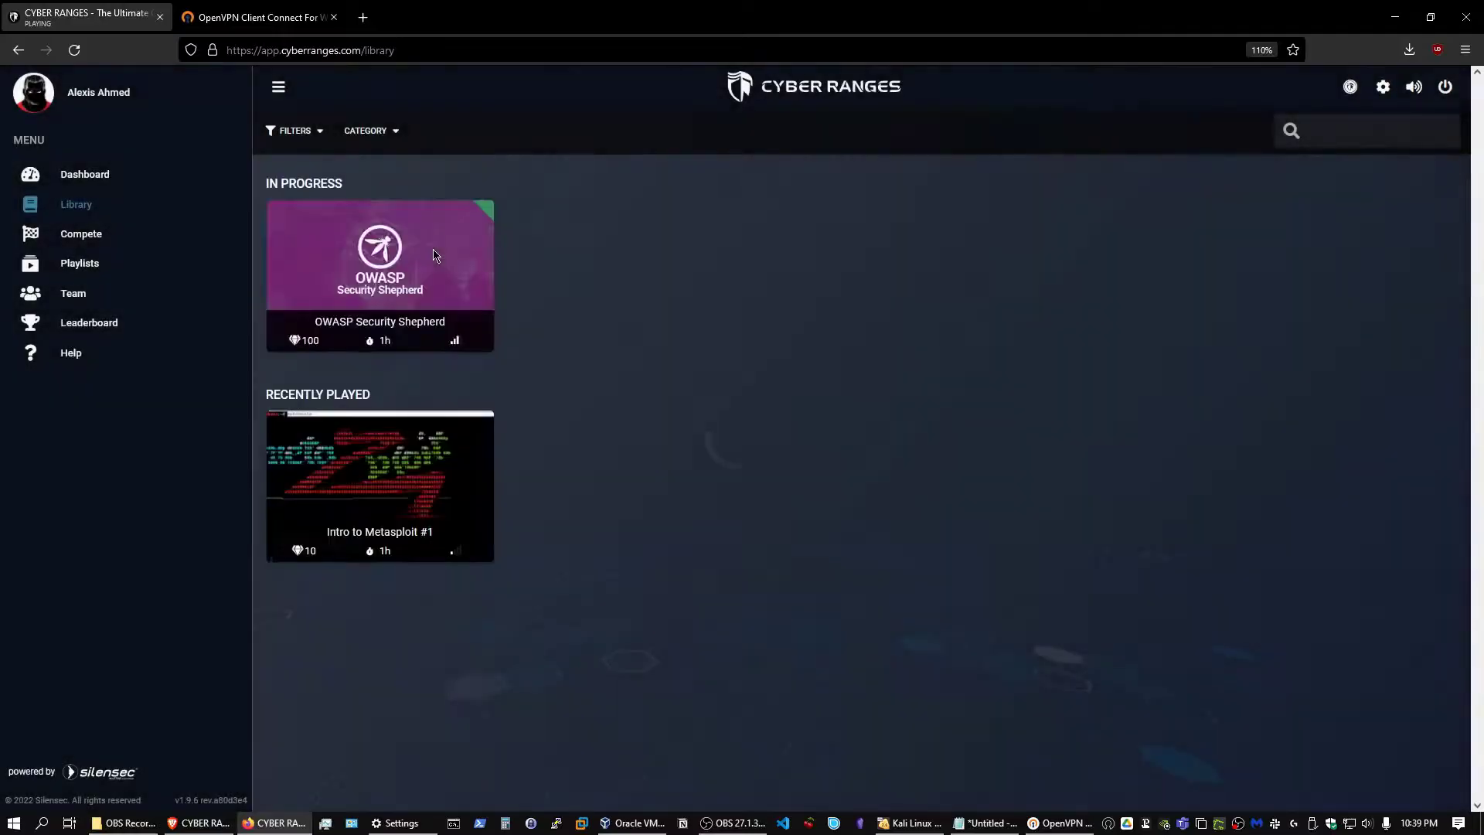
pyautogui.moveTo(430, 255)
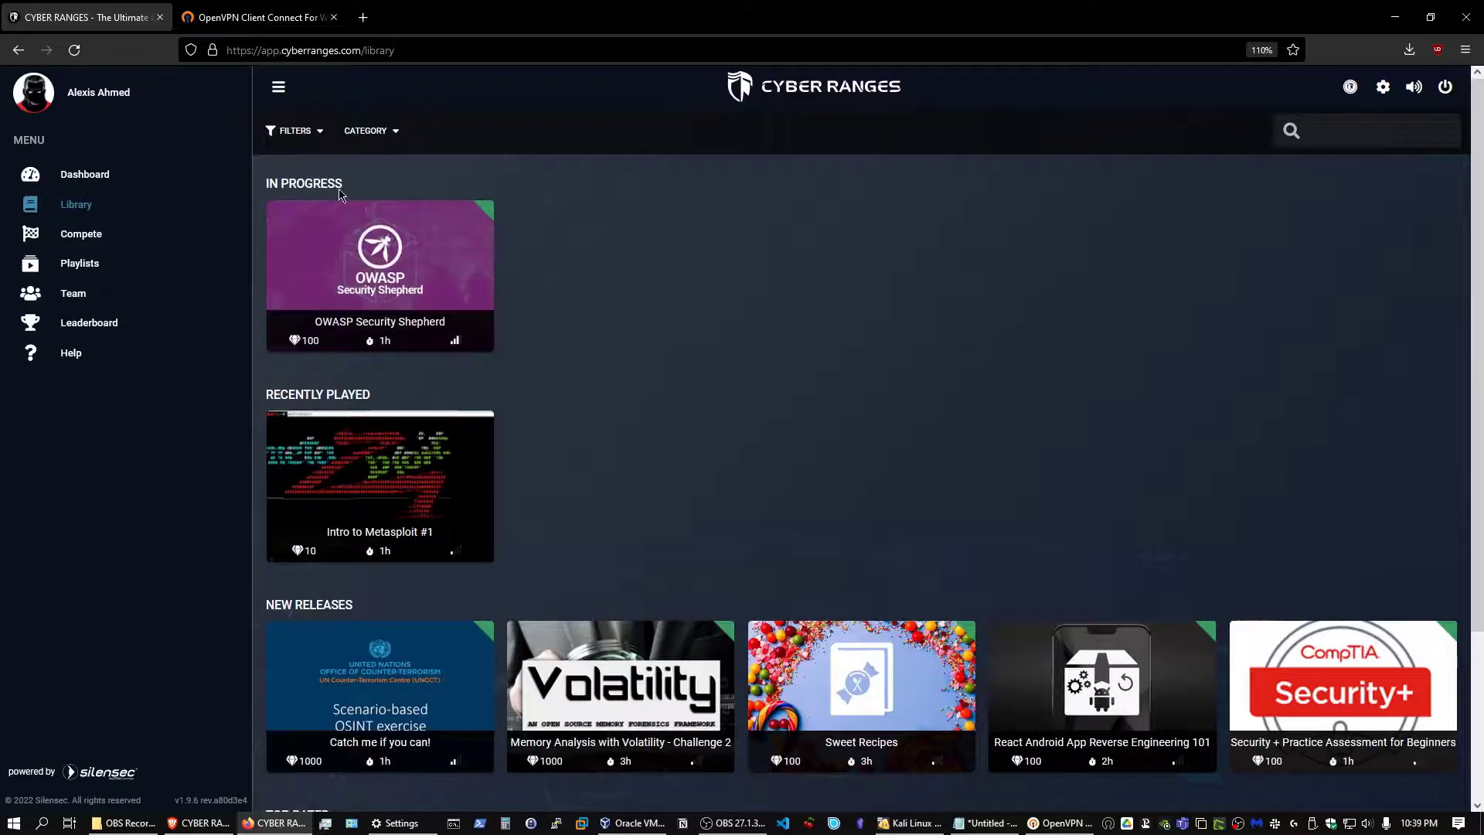
pyautogui.click(386, 290)
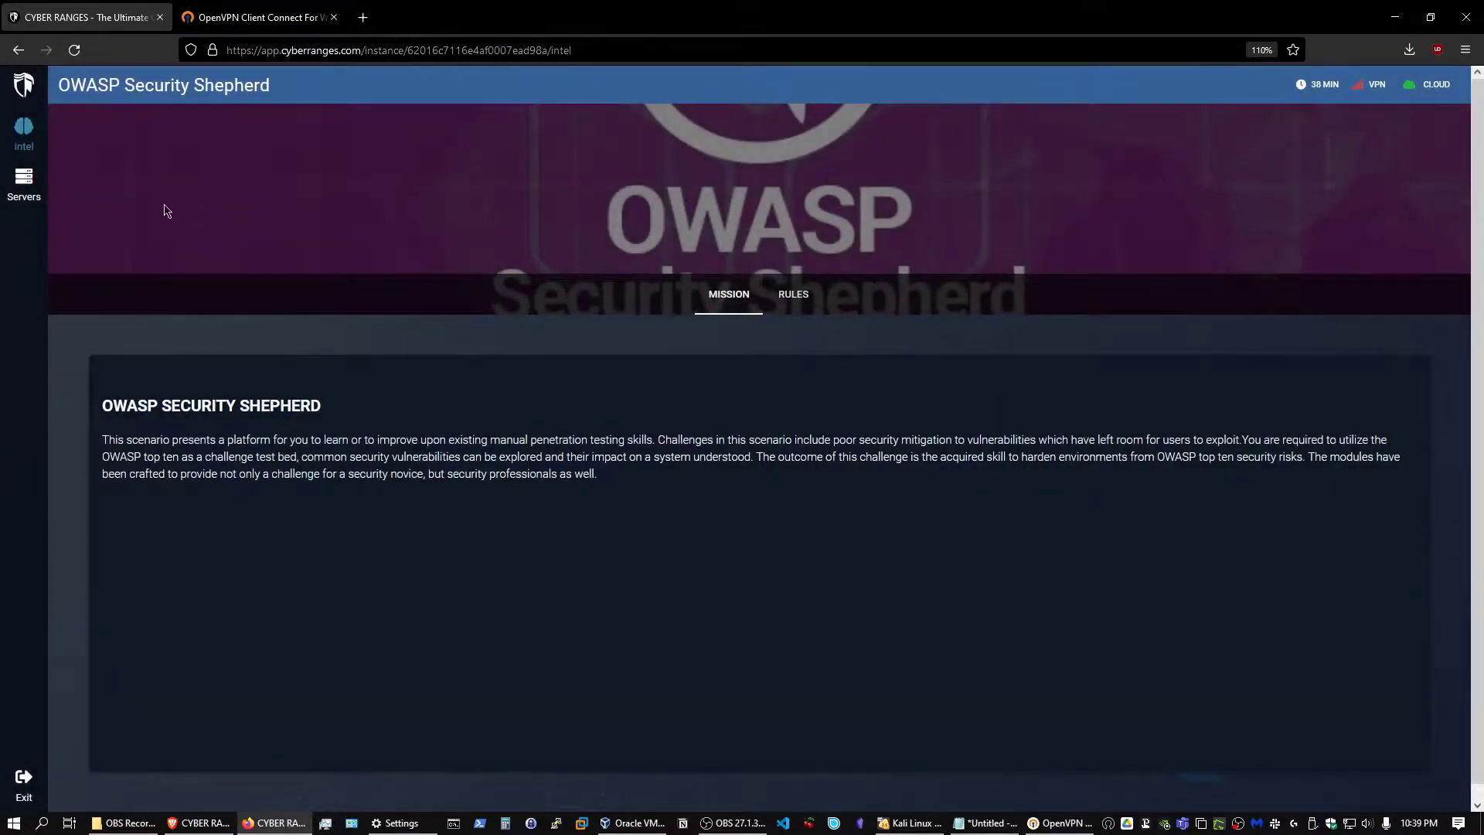
# Step: Open the scenario's Servers view and select the VM IP 192.168.125.150 for copying
pyautogui.click(35, 197)
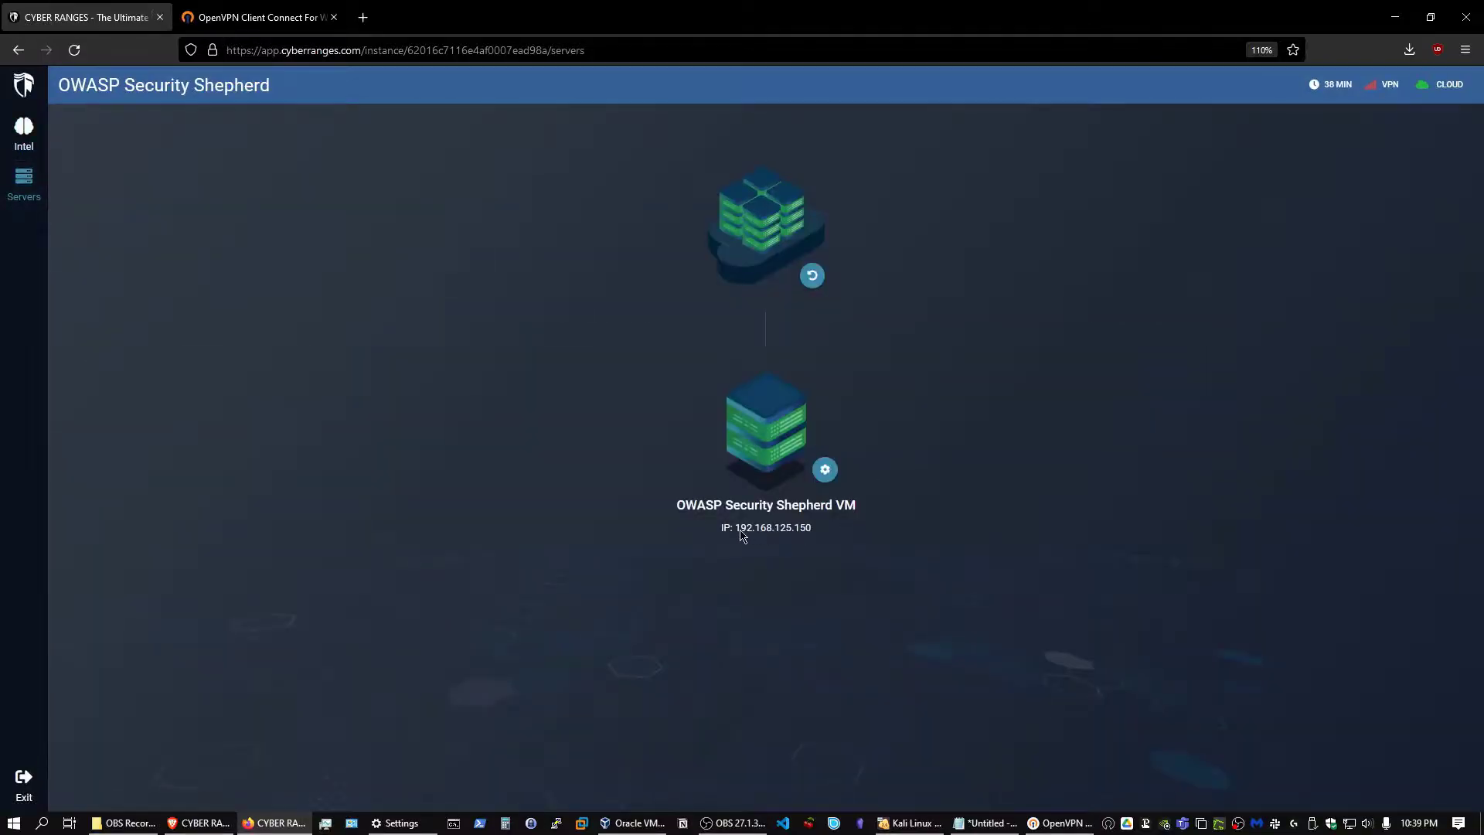
pyautogui.moveTo(736, 529); pyautogui.dragTo(810, 531)
pyautogui.rightClick(805, 533)
# Step: Copy 192.168.125.150, open it in a new tab, and stop the stalled page load
pyautogui.click(807, 540)
pyautogui.click(362, 17)
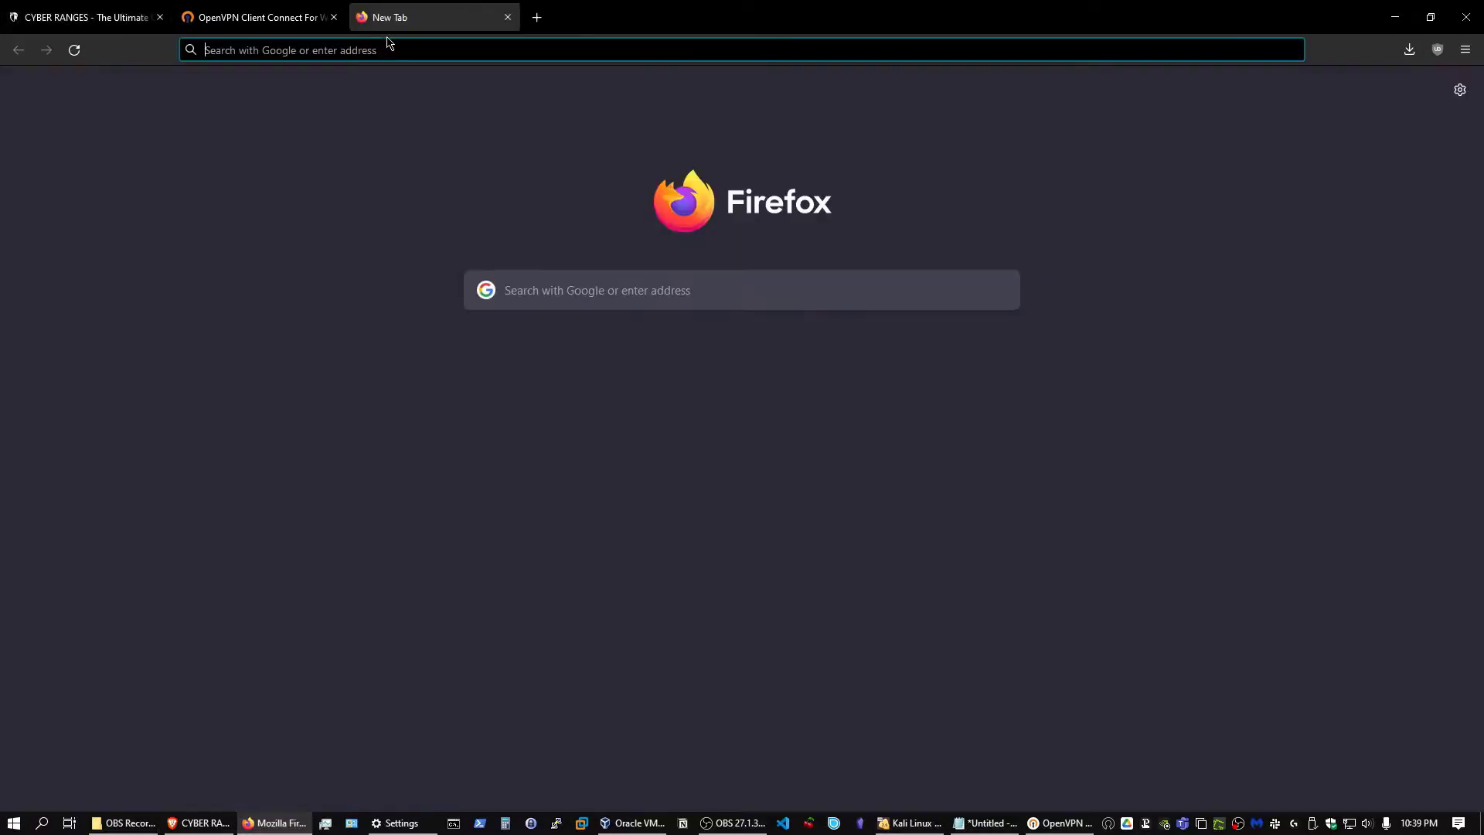
pyautogui.hotkey('ctrl', 'v')
pyautogui.press('Return')
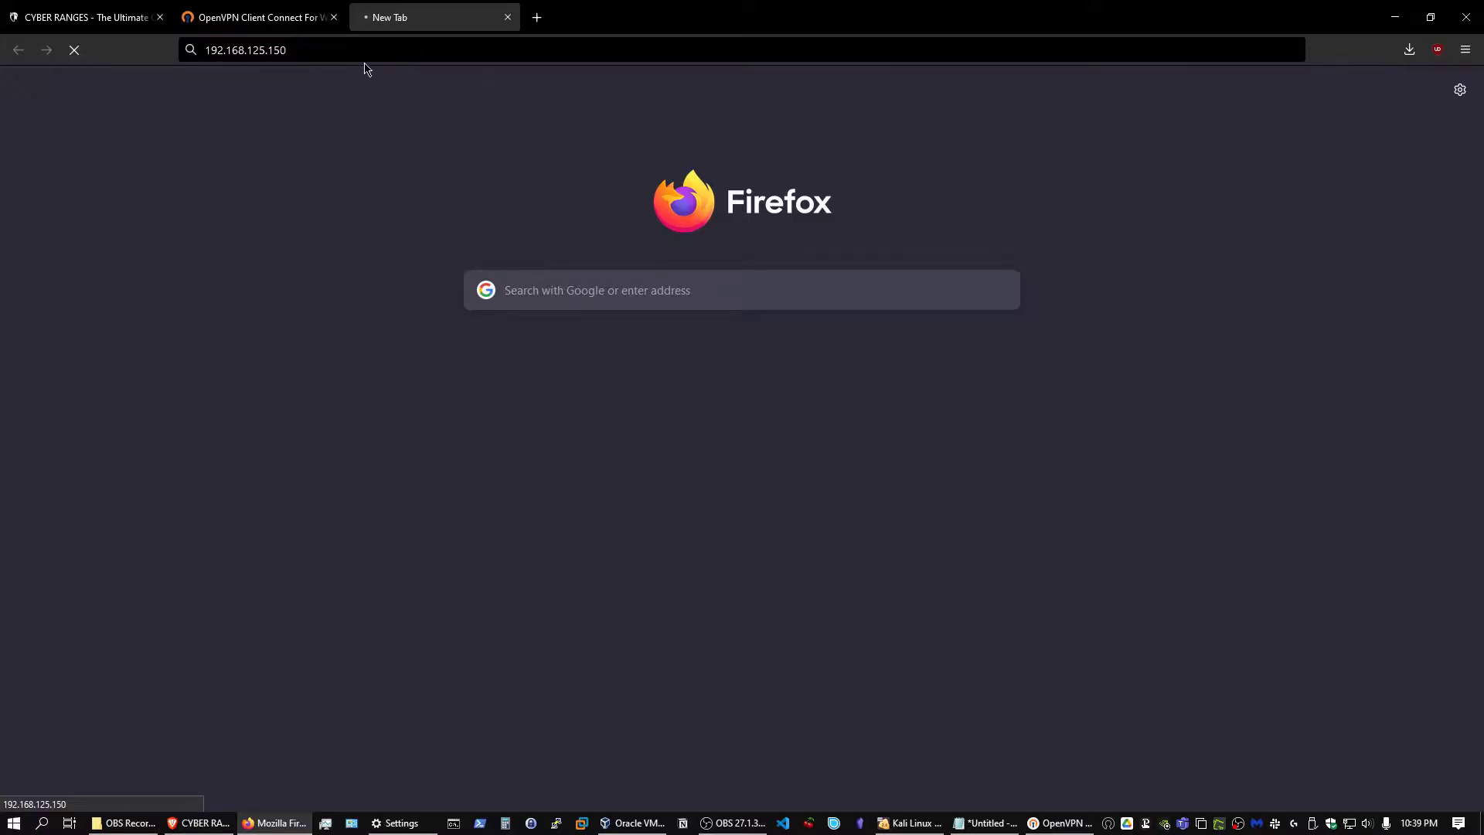
pyautogui.click(116, 18)
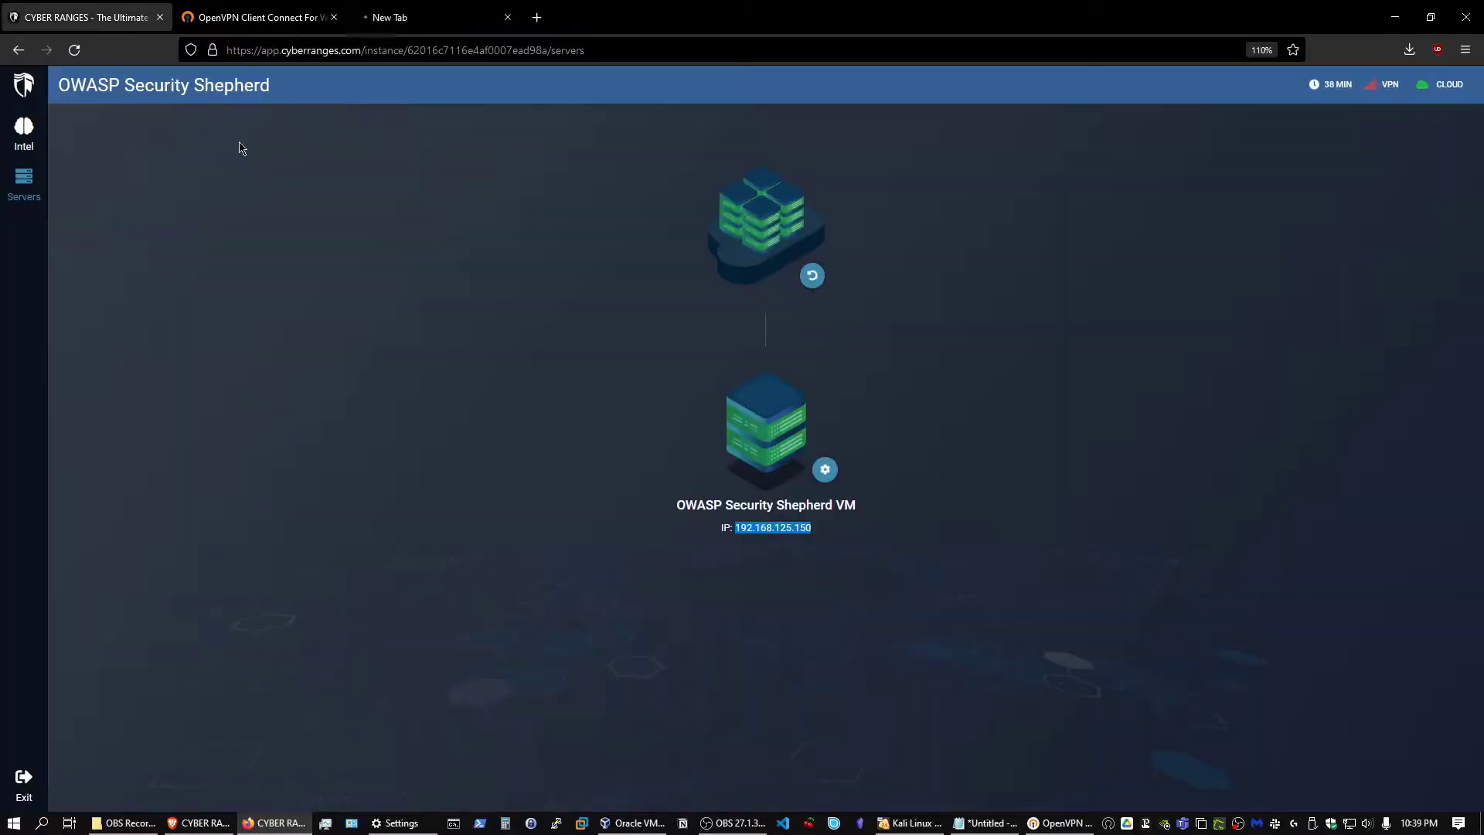
pyautogui.click(446, 31)
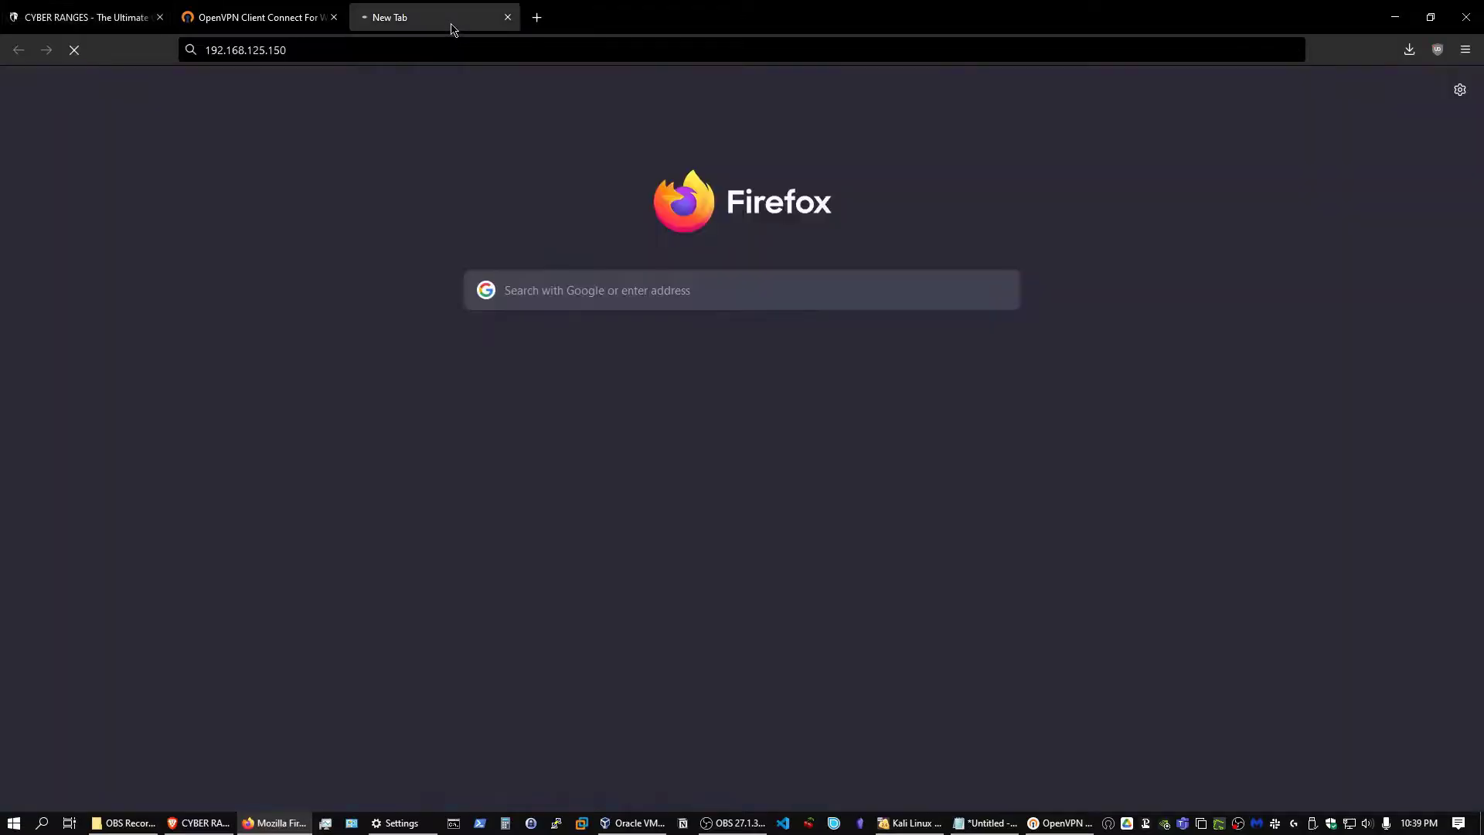
pyautogui.click(74, 50)
# Step: Back on the Cyber Ranges tab, check that the scenario VPN status shows Disconnected
pyautogui.click(100, 17)
pyautogui.moveTo(1392, 94)
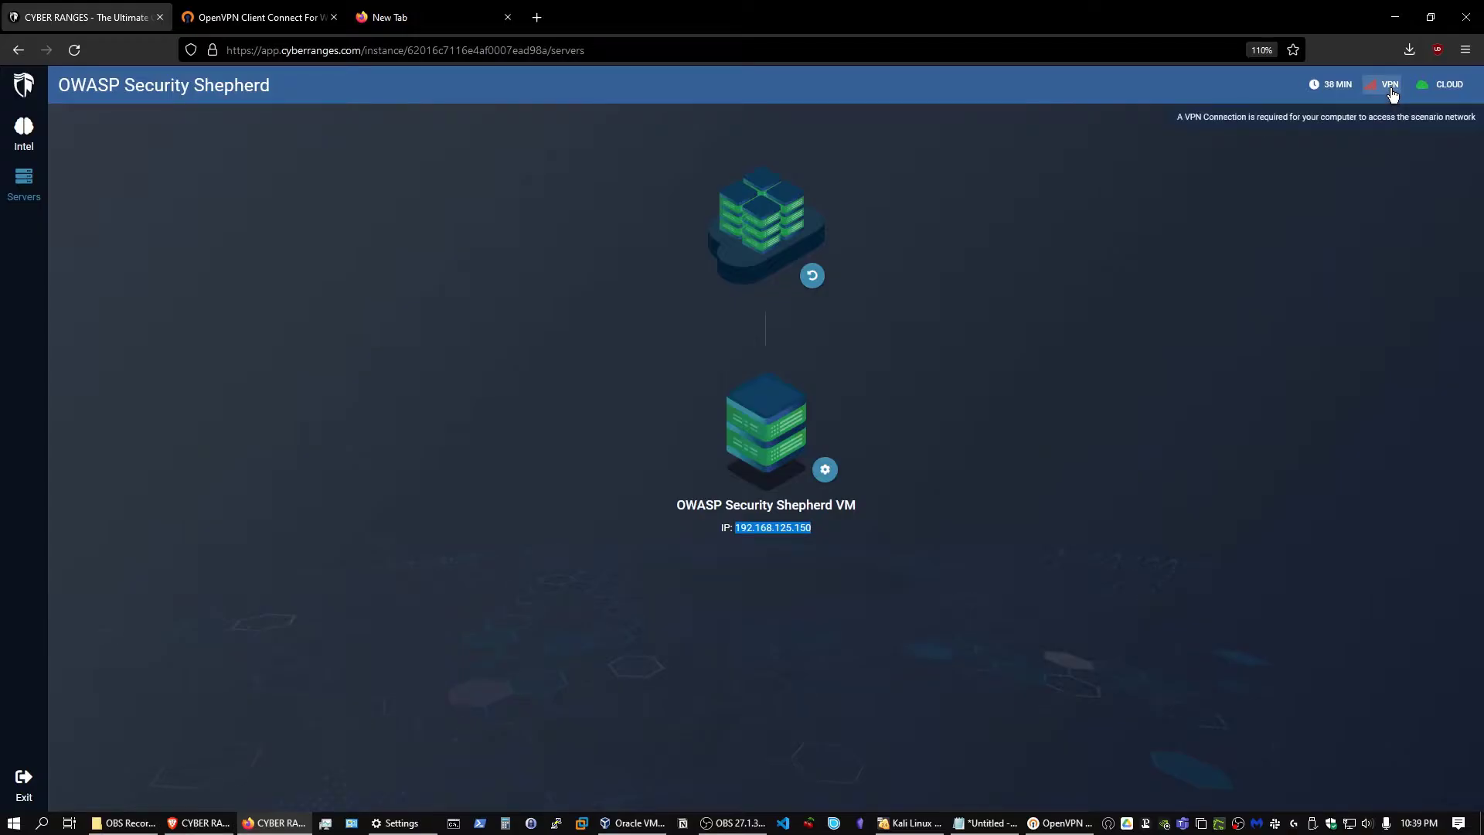
pyautogui.click(1393, 94)
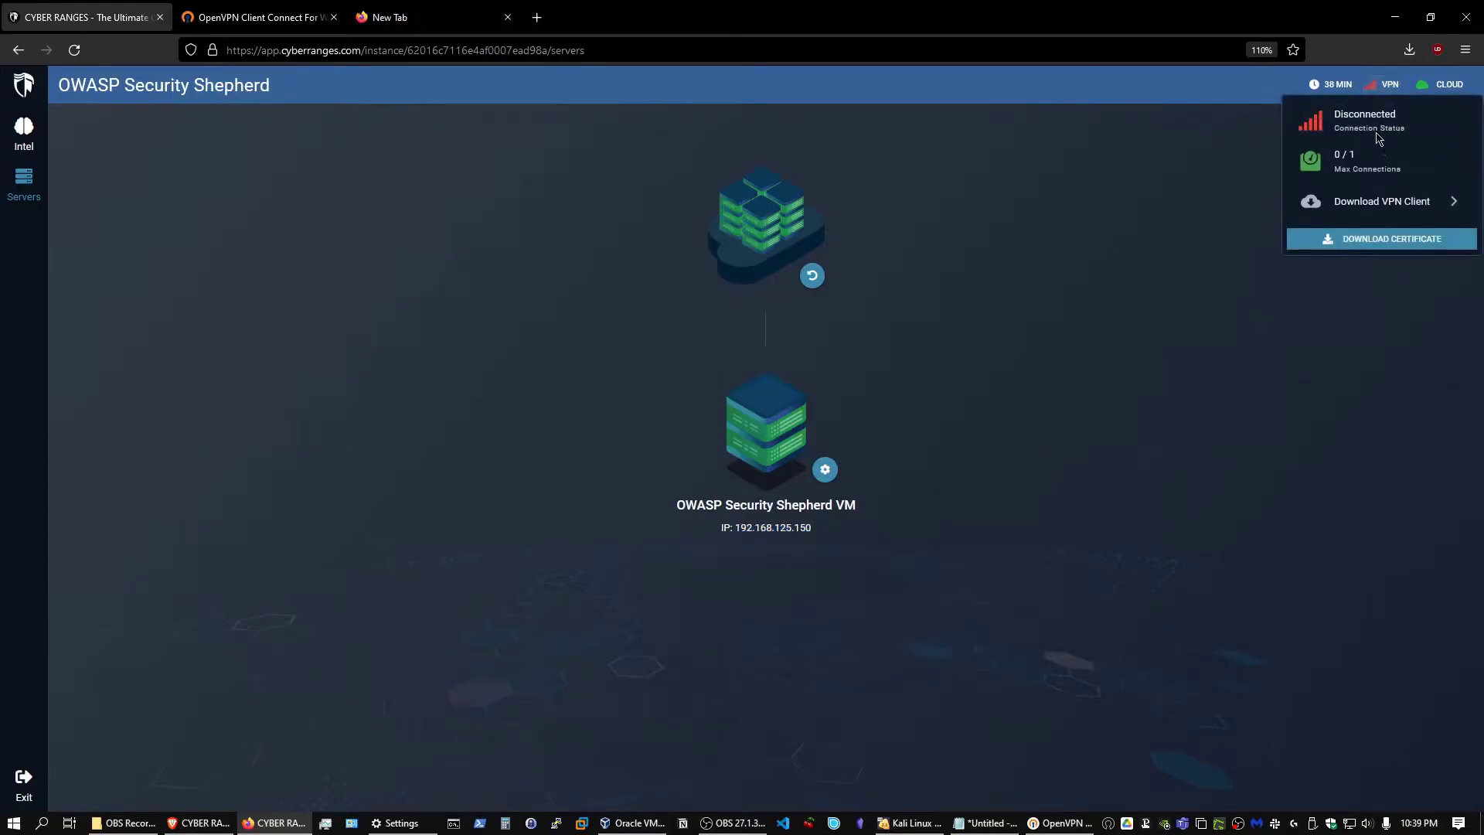
pyautogui.click(1158, 170)
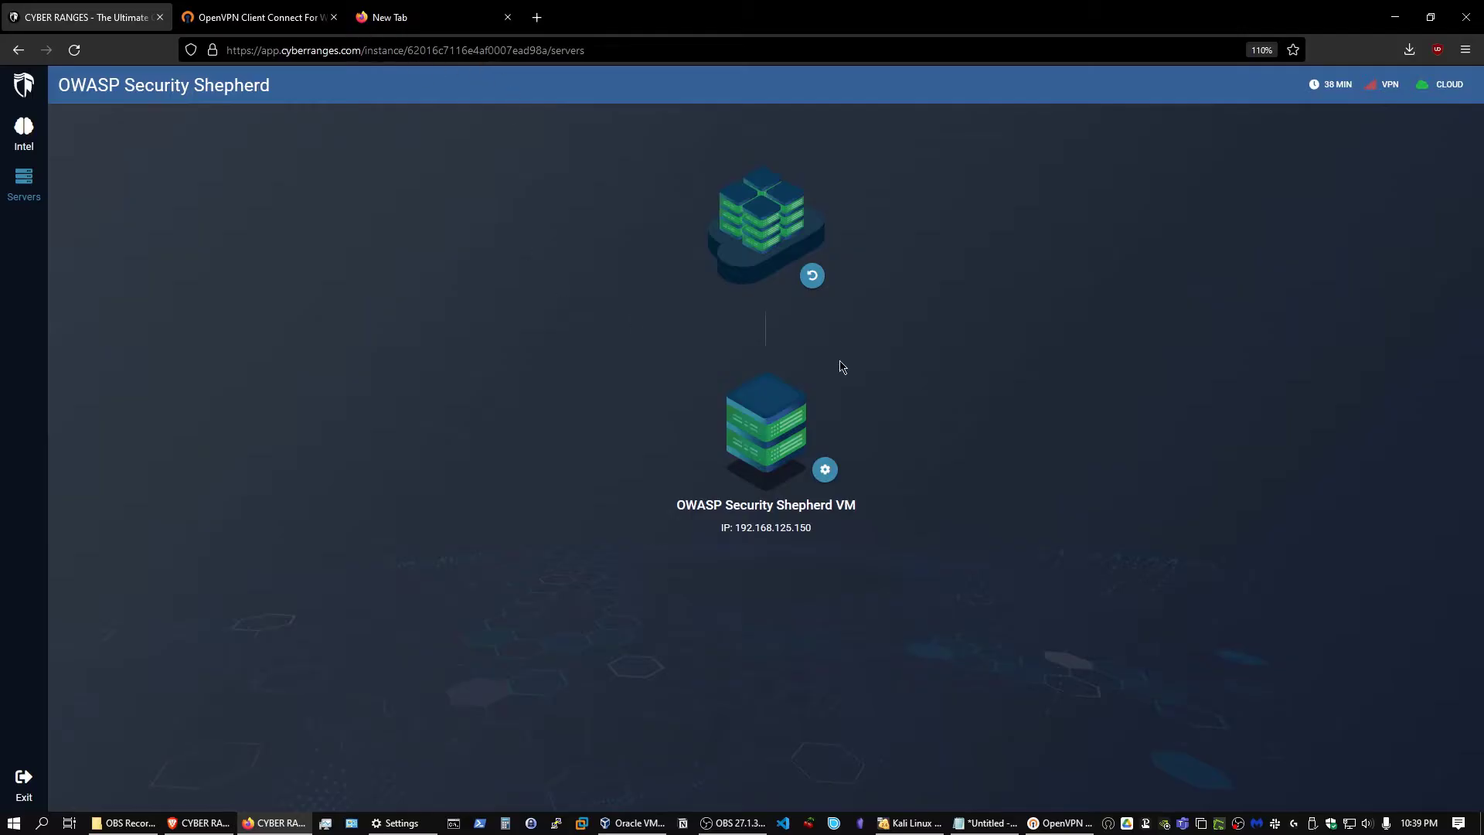
# Step: Connect the imported vpn.cyberranges.com profile, getting private IP 10.3.236.48, then return to the browser
pyautogui.click(1059, 822)
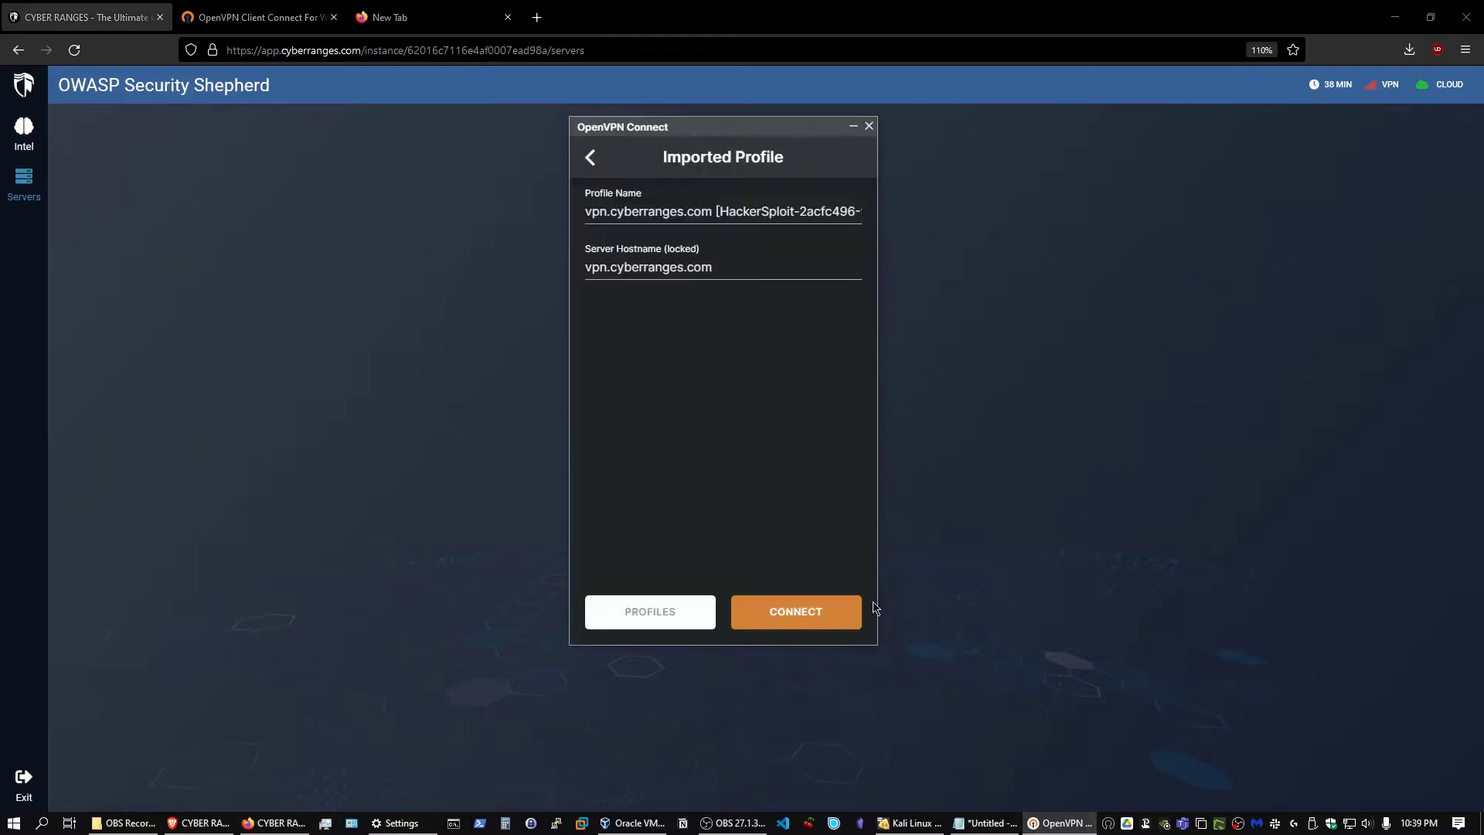
pyautogui.click(802, 623)
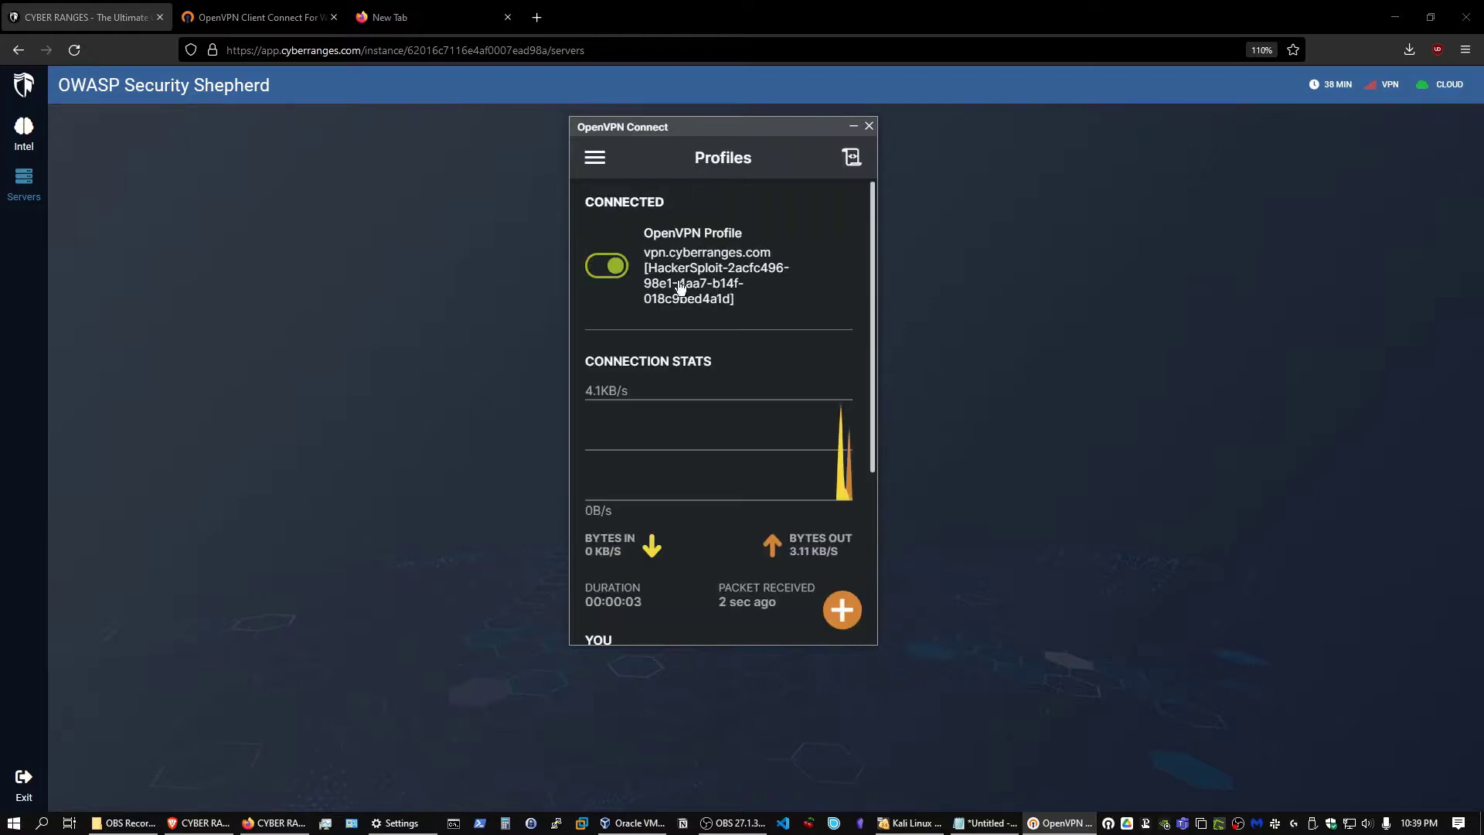
pyautogui.scroll(-3, 700, 357)
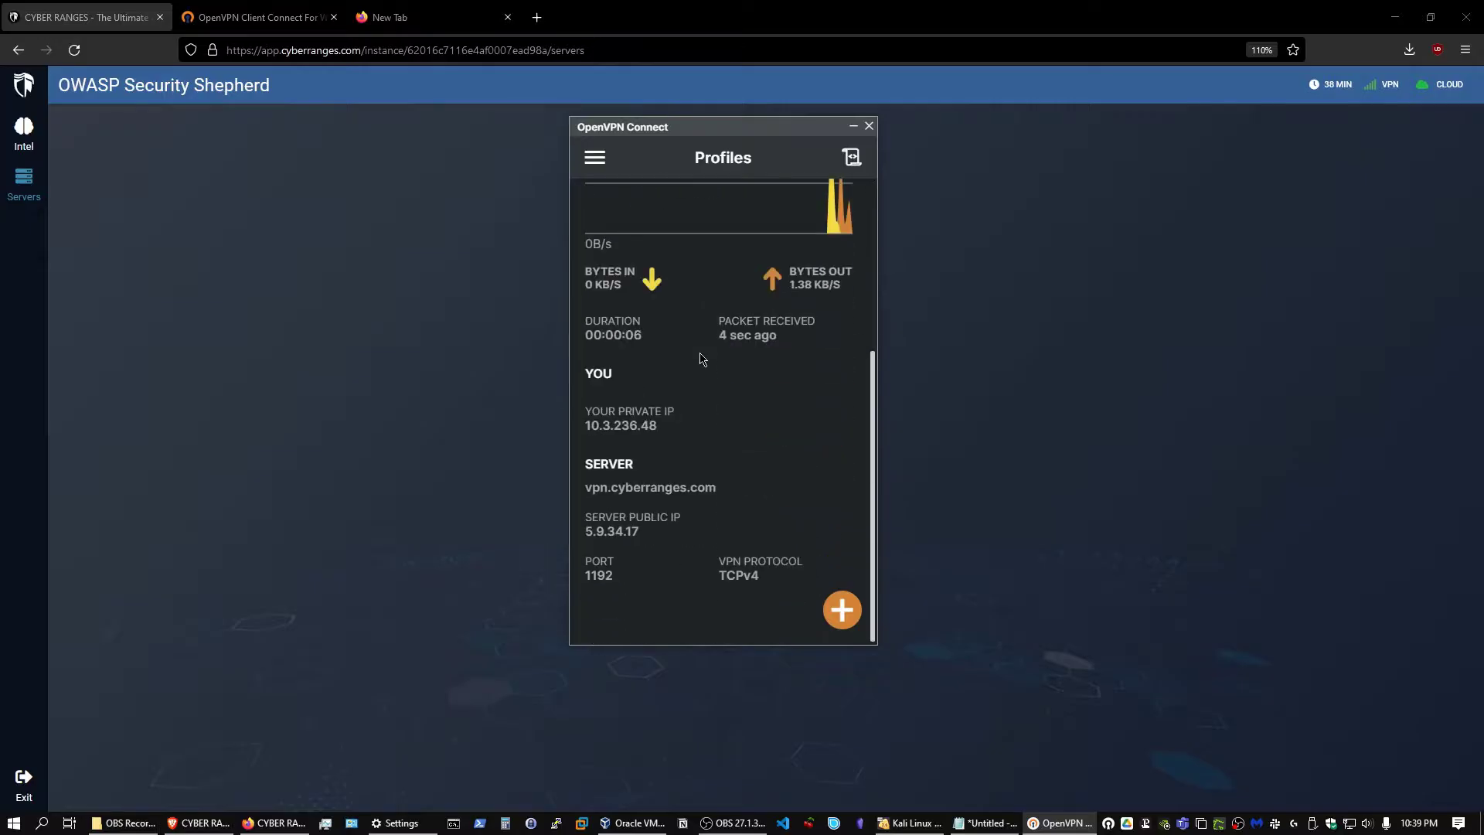
pyautogui.scroll(2, 699, 357)
pyautogui.scroll(-2, 699, 357)
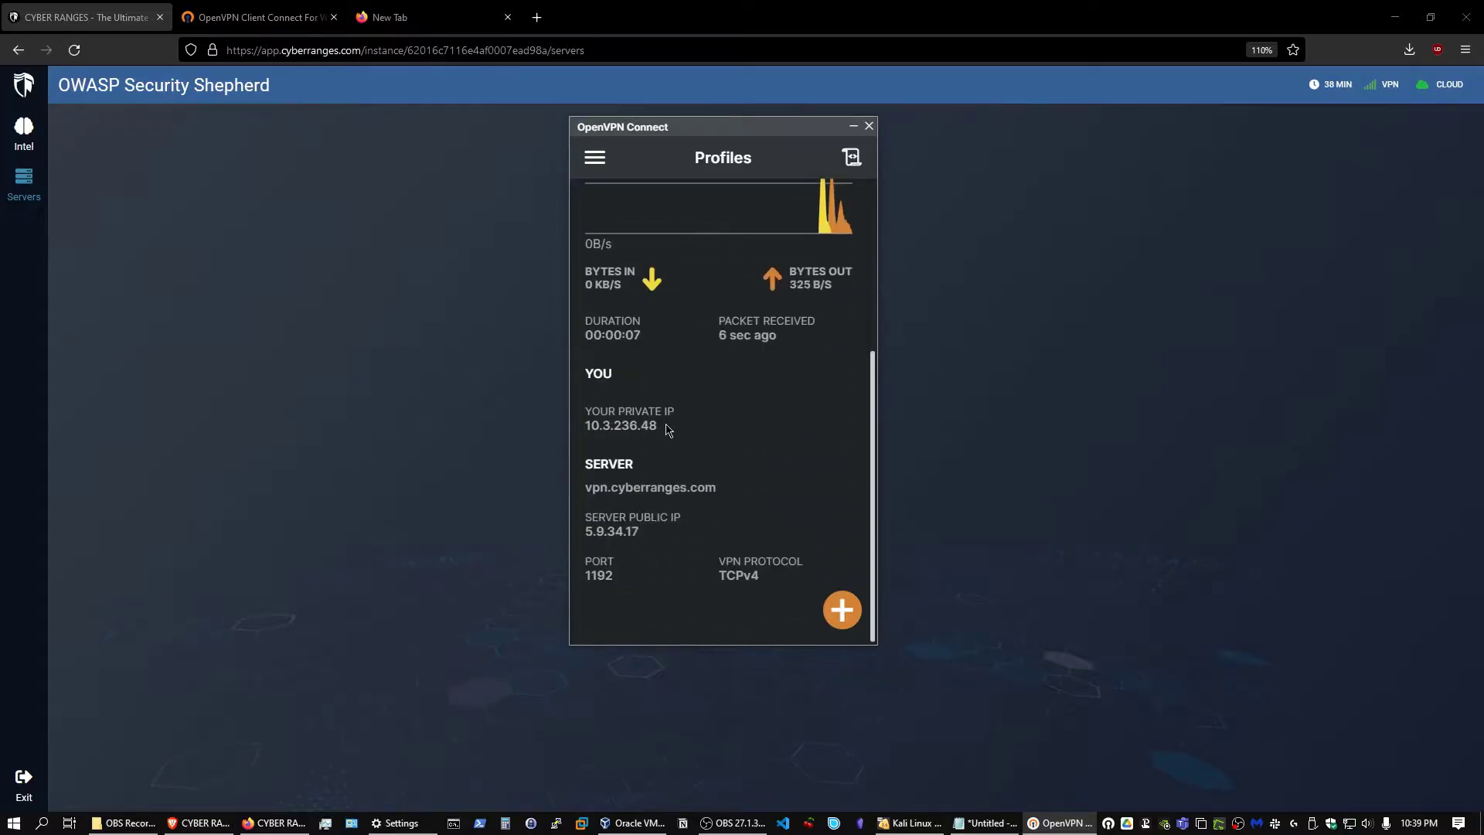
pyautogui.scroll(3, 666, 401)
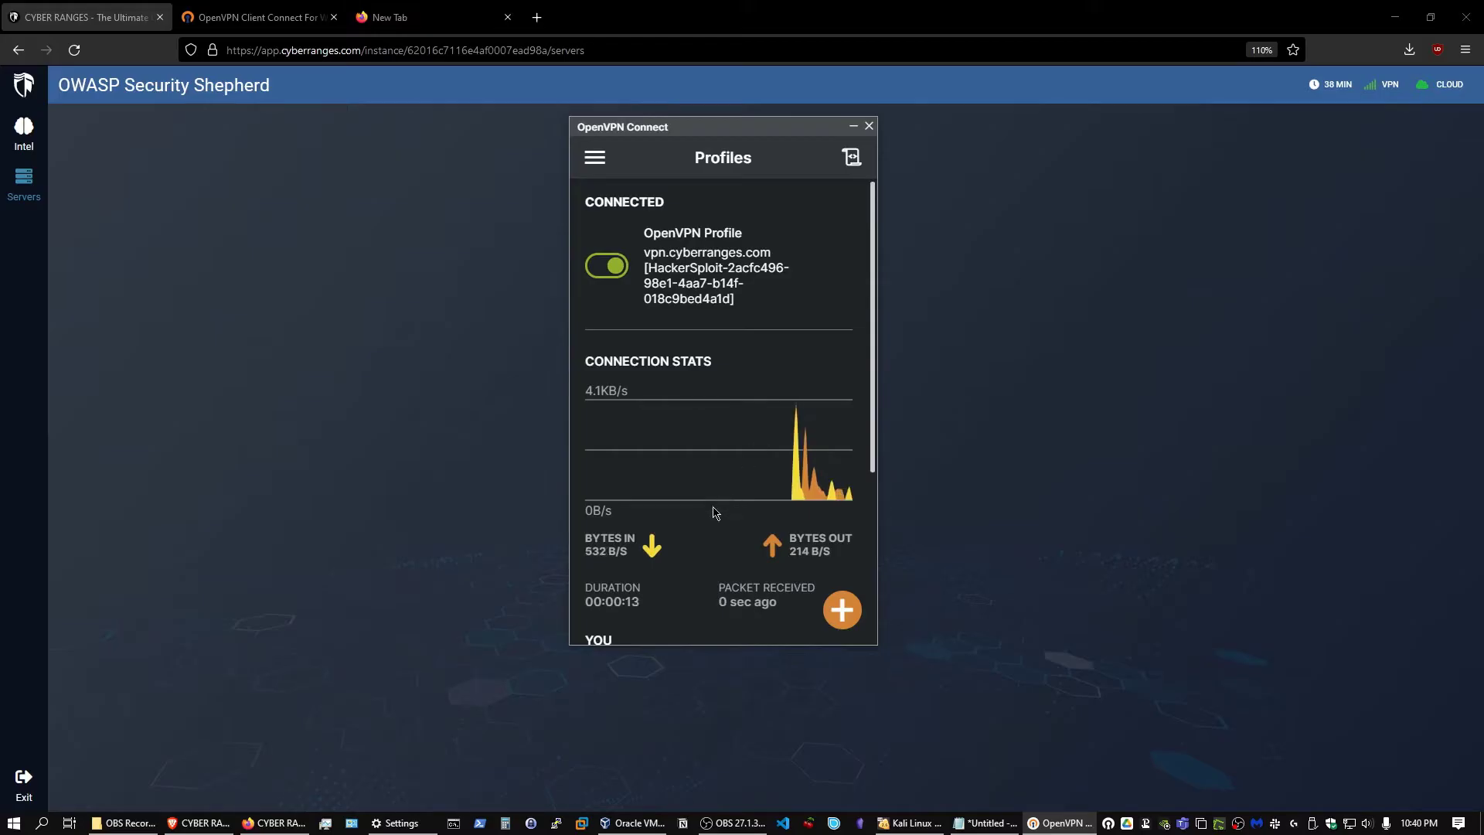
pyautogui.scroll(-3, 770, 435)
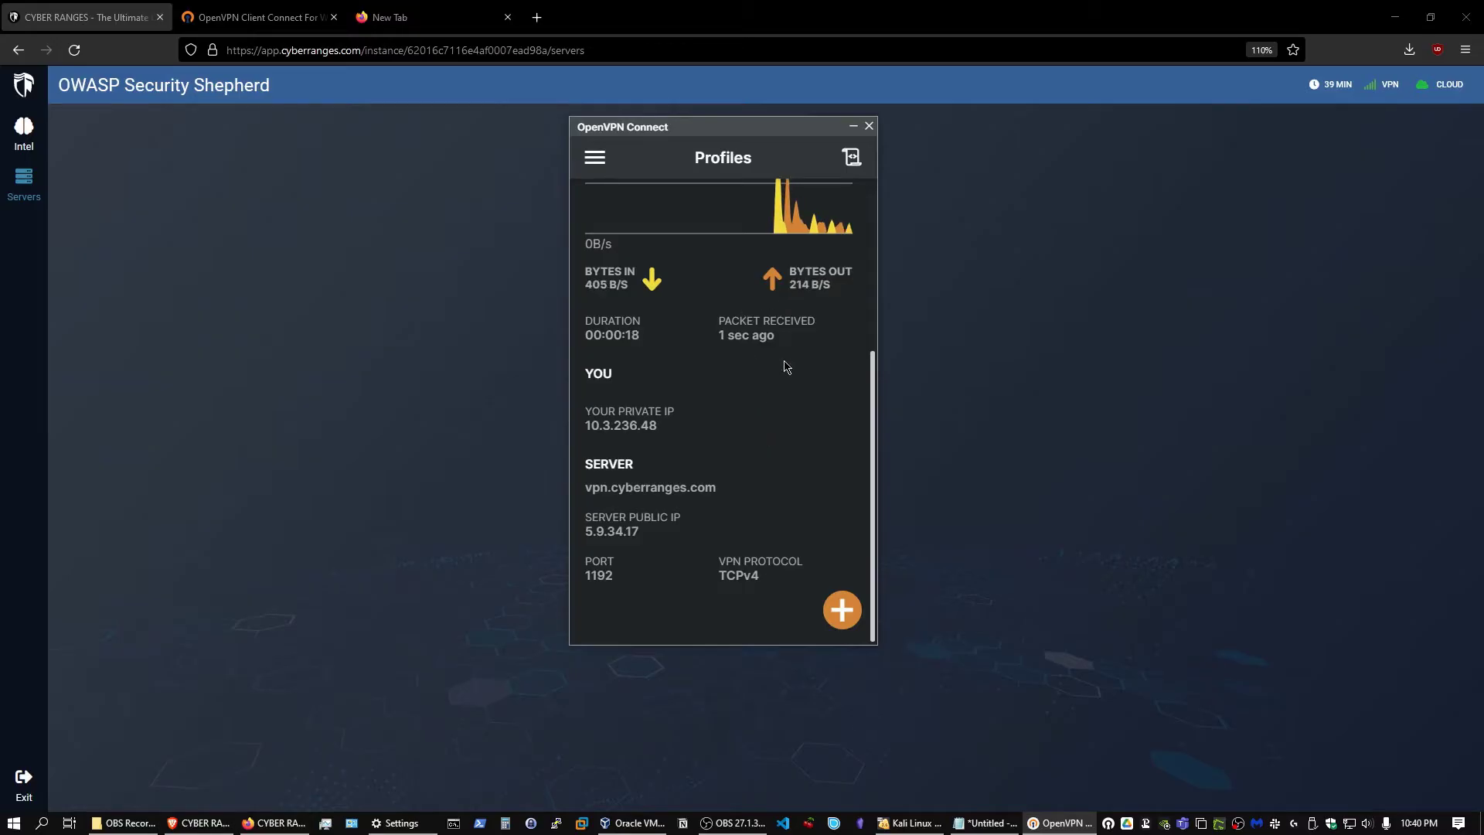
pyautogui.click(961, 364)
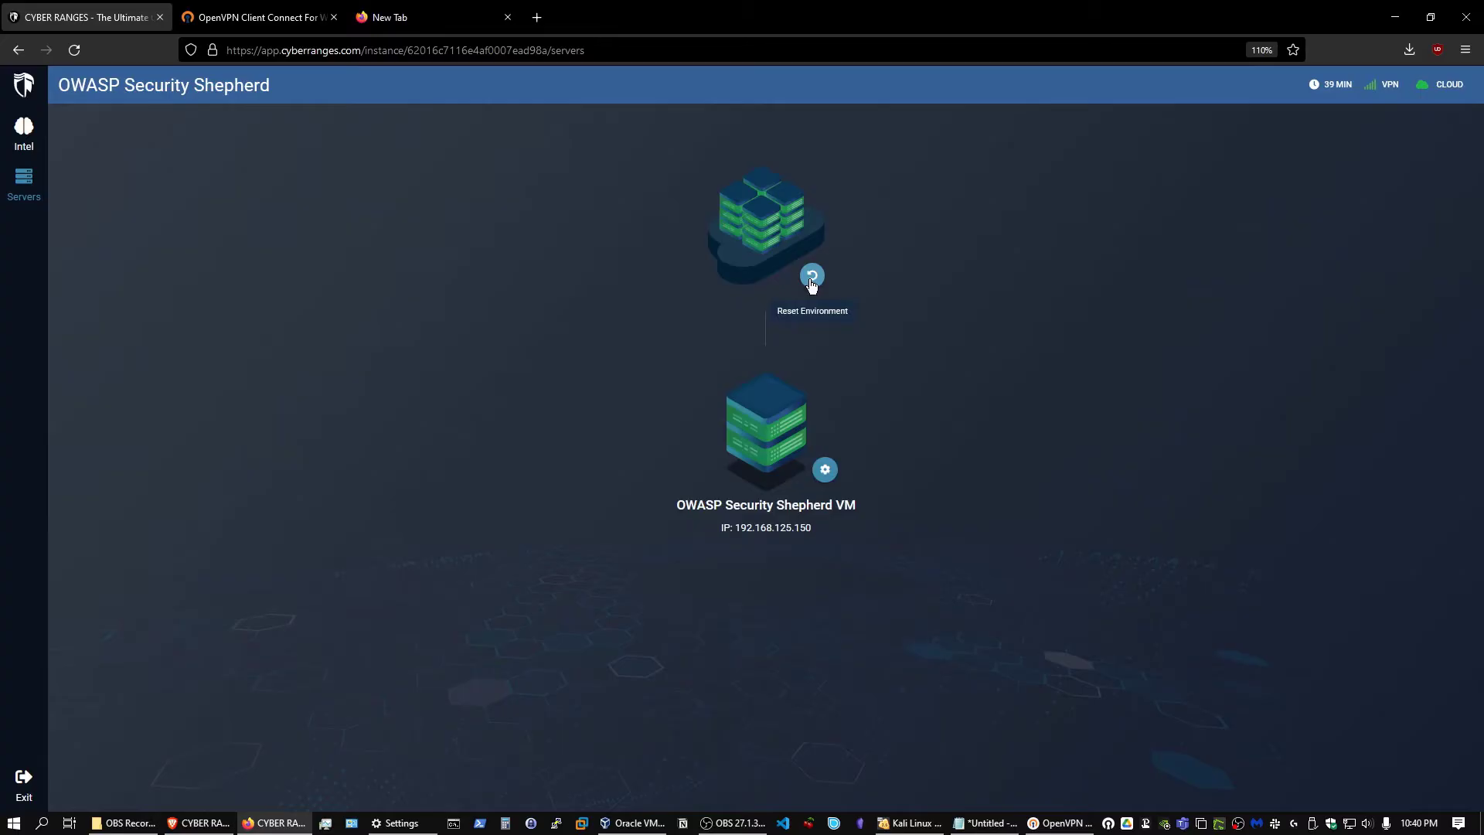
# Step: Reload 192.168.125.150 to show the Security Shepherd login page at 120% zoom
pyautogui.click(451, 32)
pyautogui.click(438, 50)
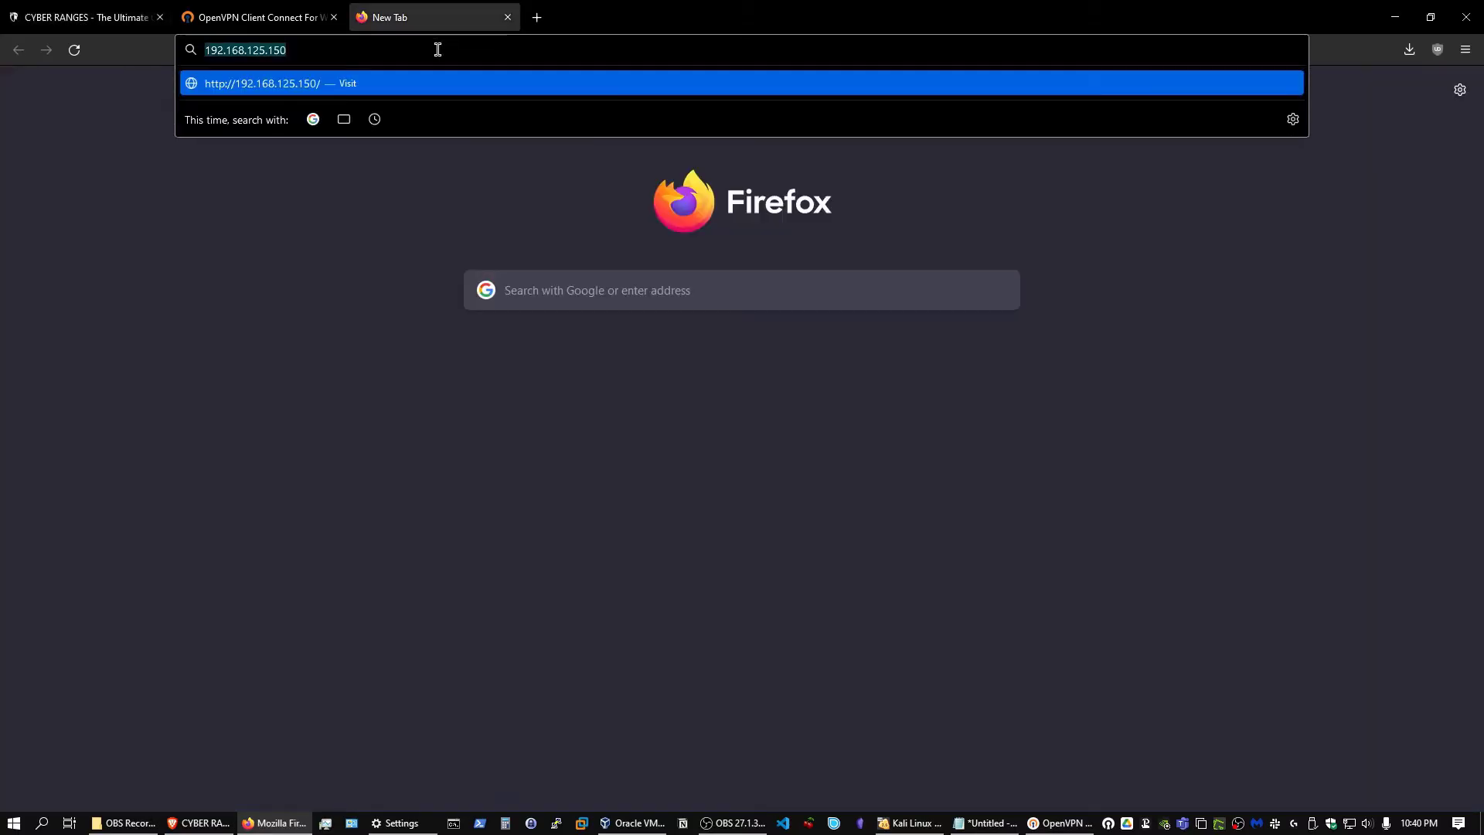
pyautogui.press('Return')
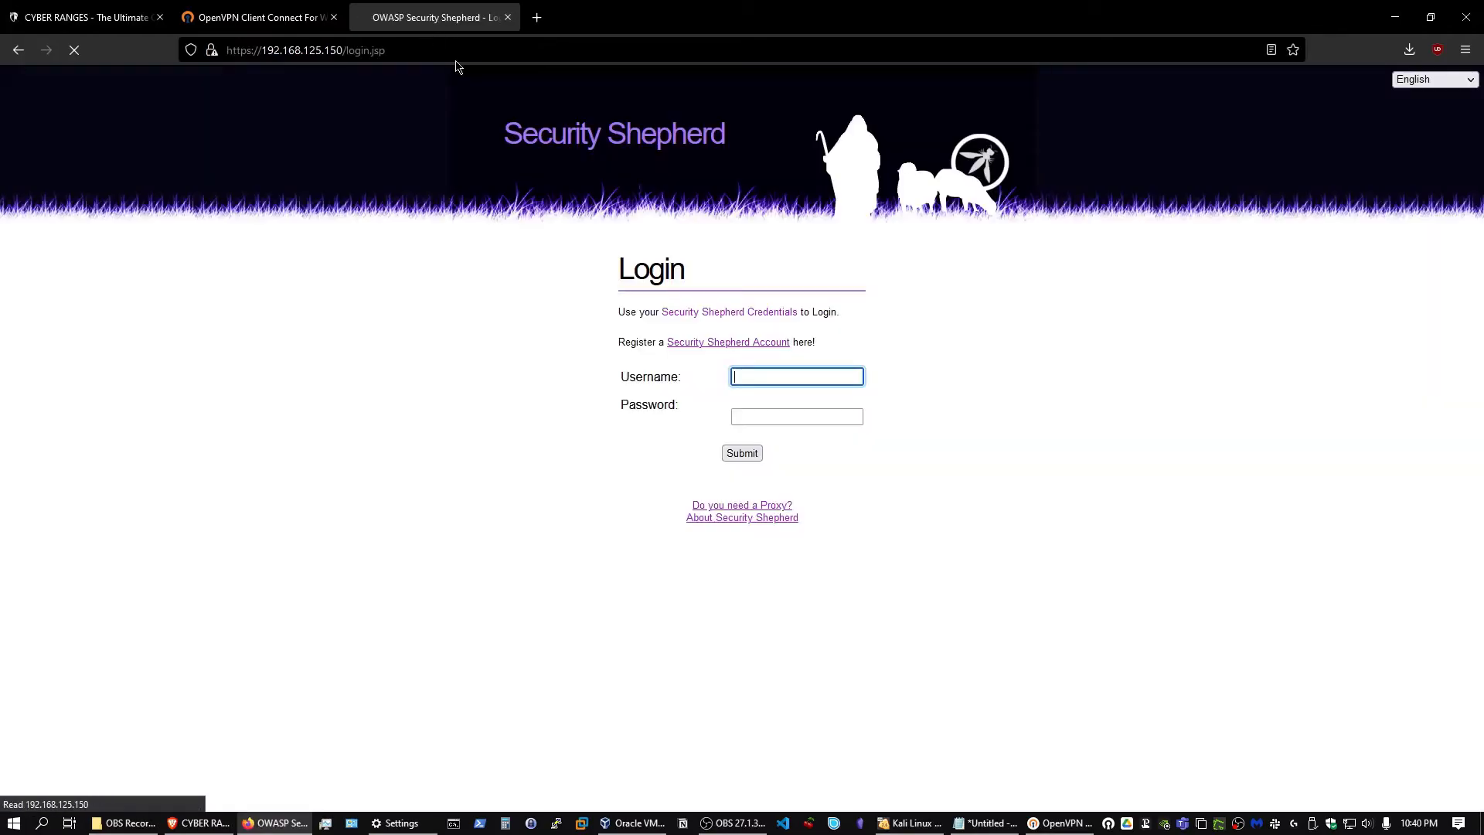
pyautogui.hotkey('ctrl', '+')
pyautogui.hotkey('ctrl', '+')
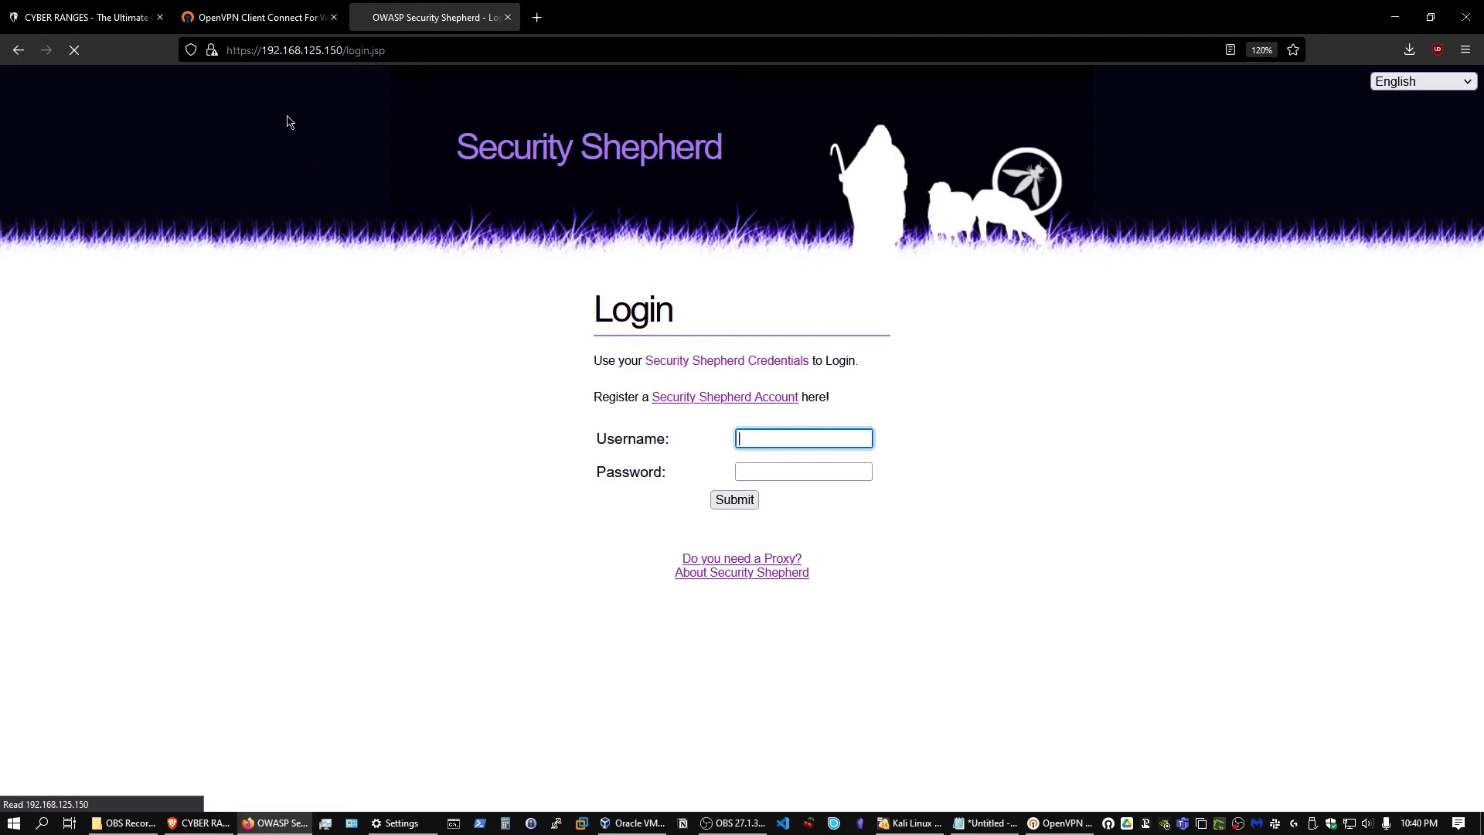
pyautogui.click(85, 18)
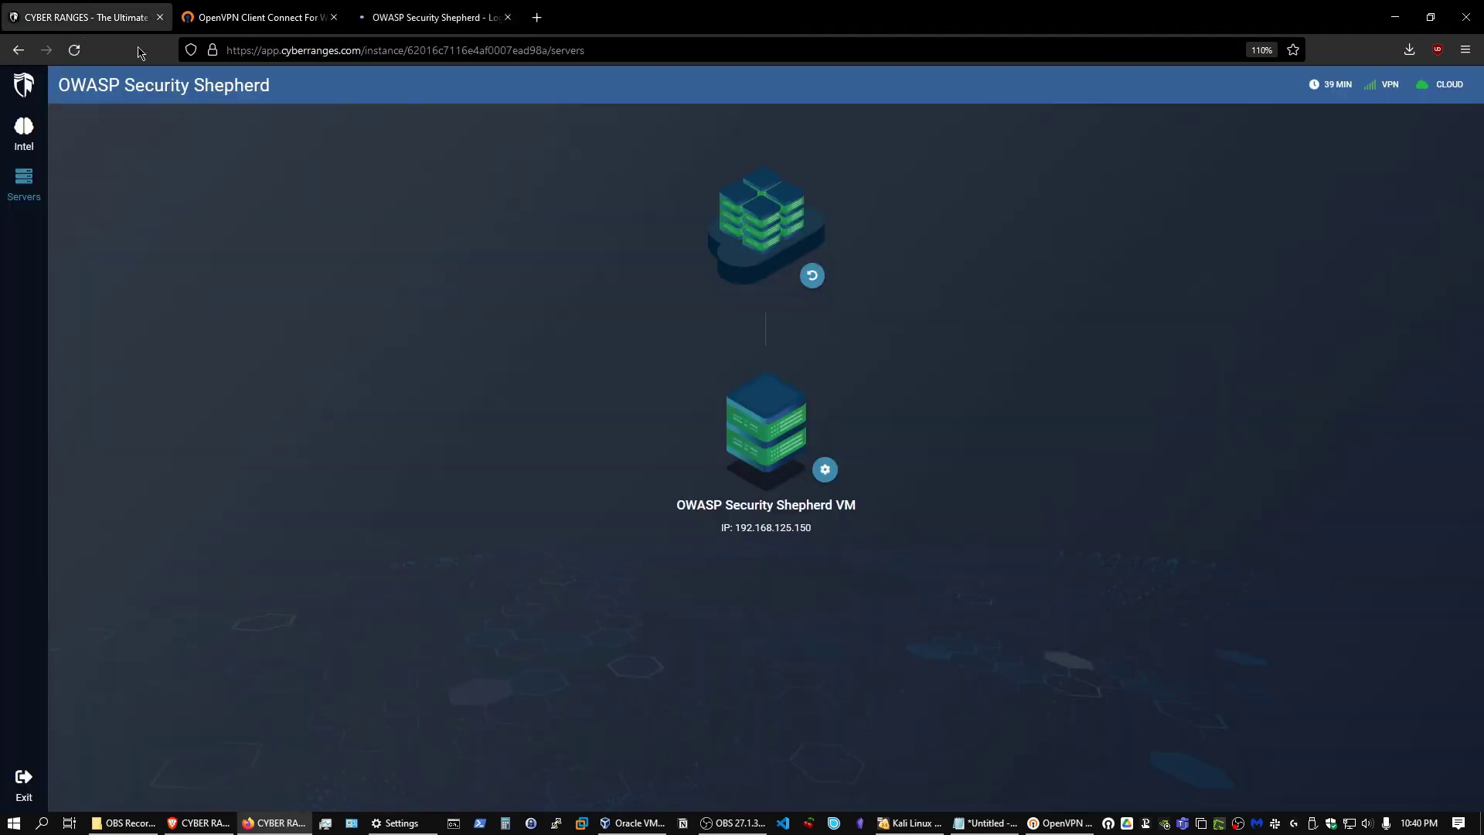